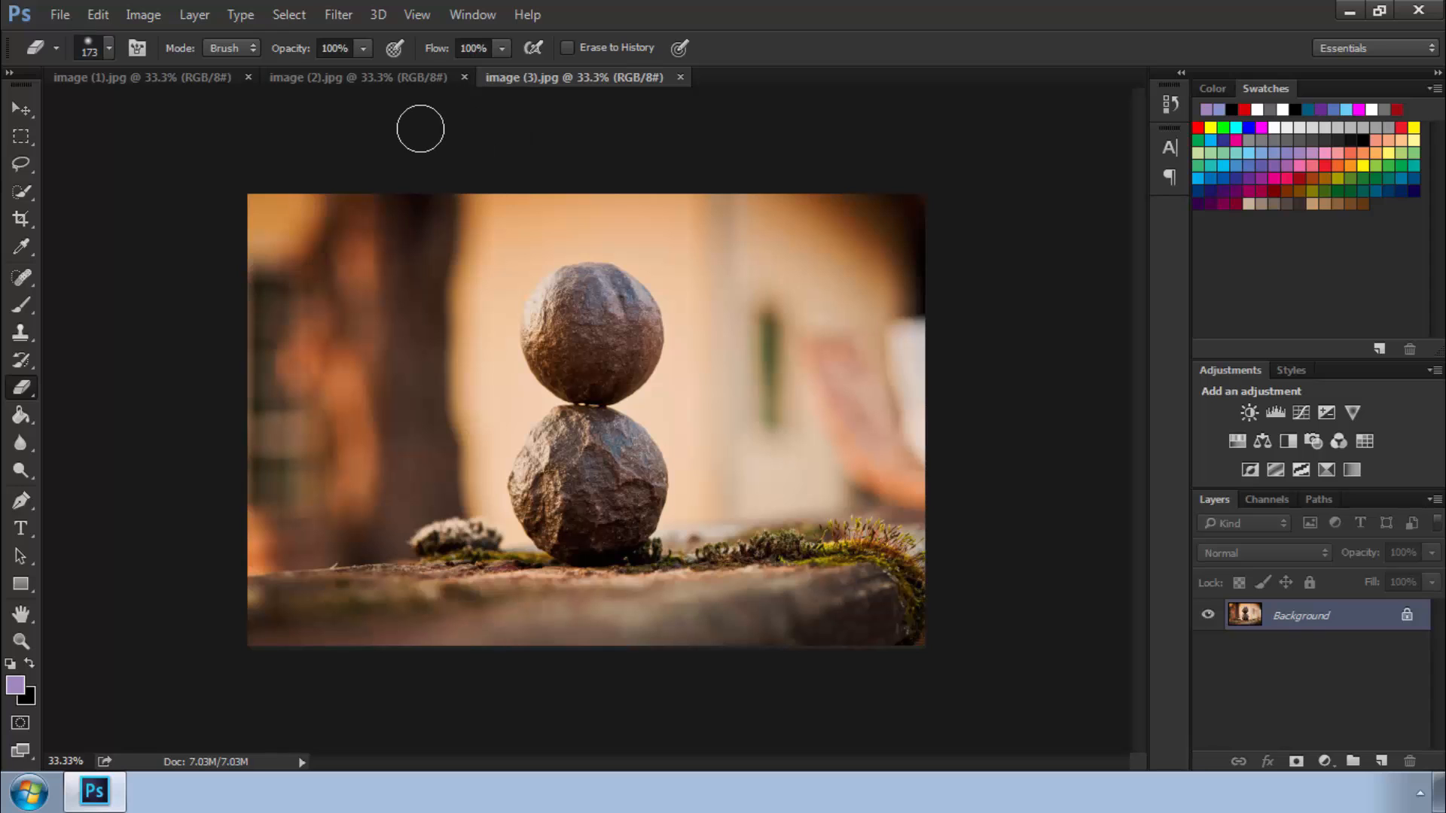
# Step: Look through the open images, and float image (1).jpg, image (2).jpg and image (3).jpg as separate windows
pyautogui.click(366, 78)
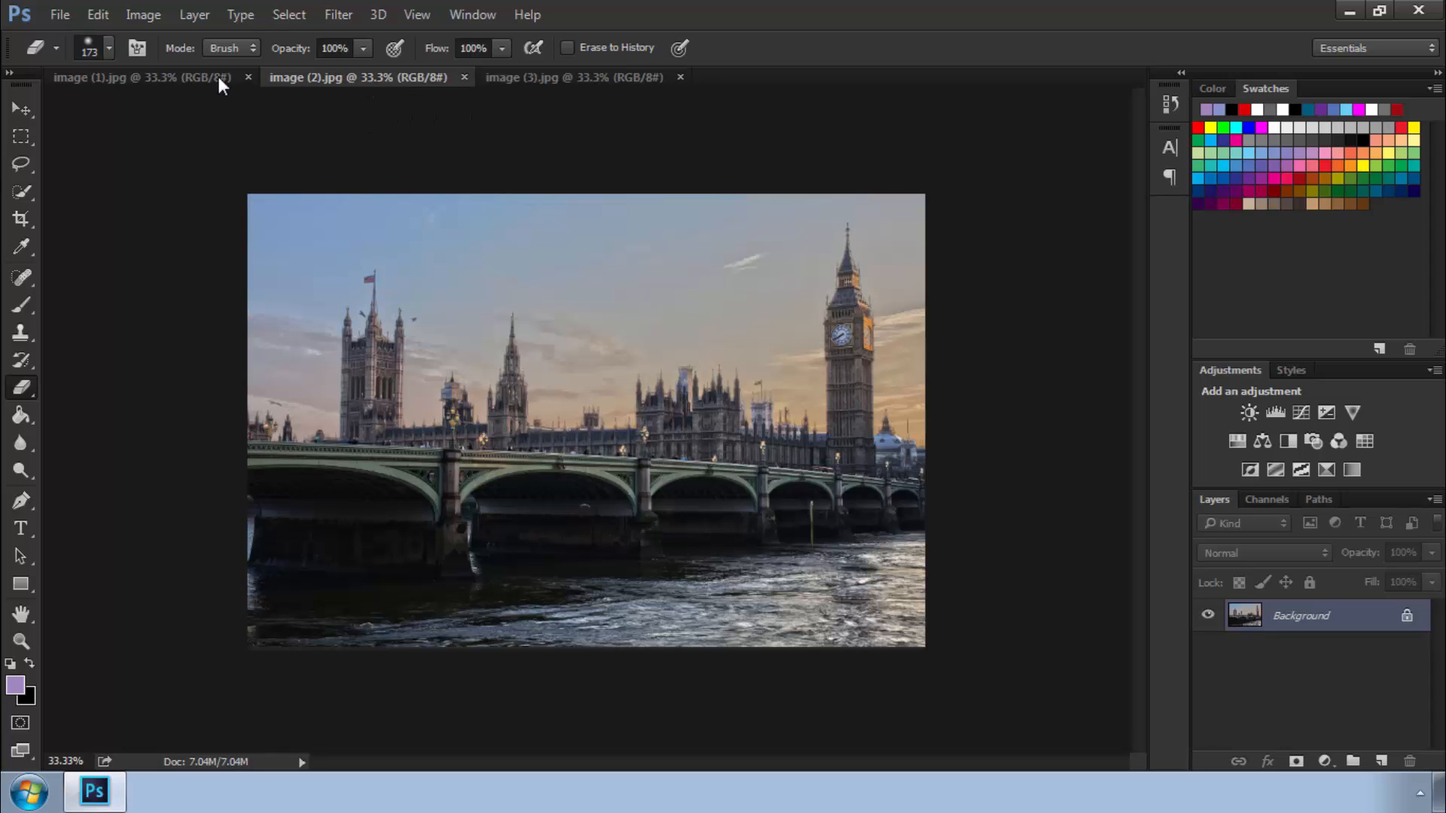
pyautogui.click(155, 77)
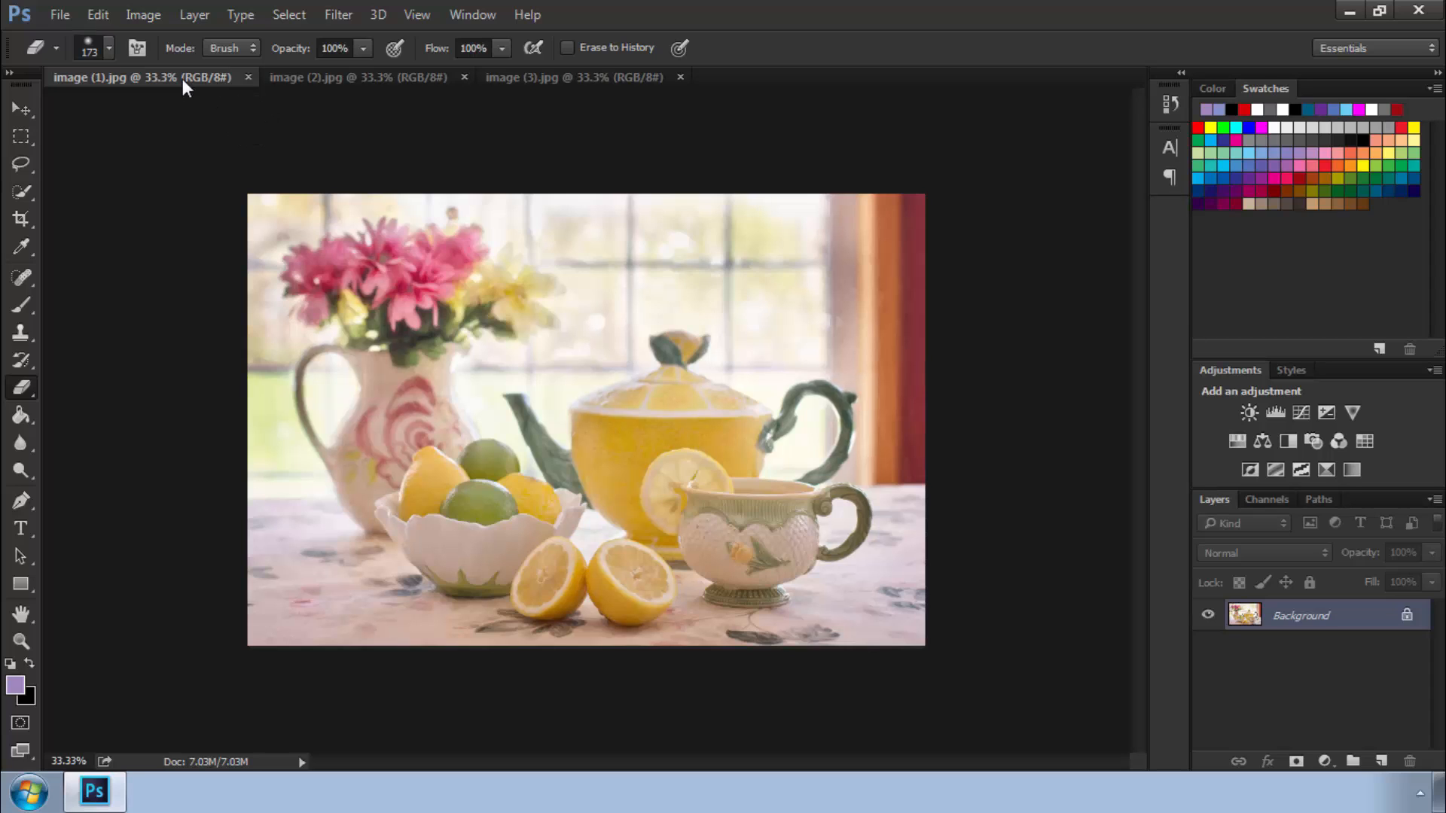
pyautogui.moveTo(179, 79); pyautogui.dragTo(241, 158)
pyautogui.moveTo(448, 158); pyautogui.dragTo(517, 213)
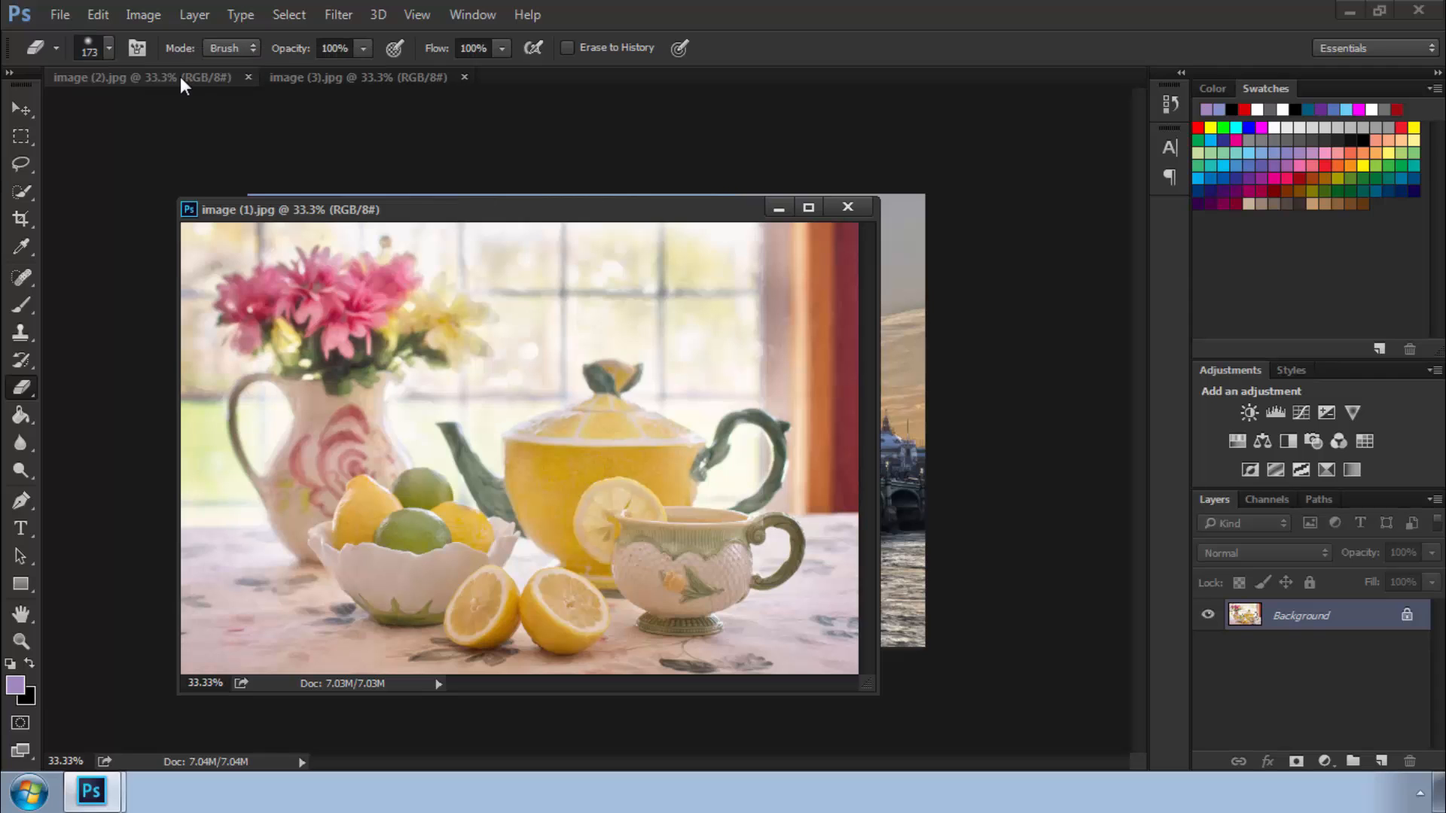
pyautogui.moveTo(179, 75); pyautogui.dragTo(274, 175)
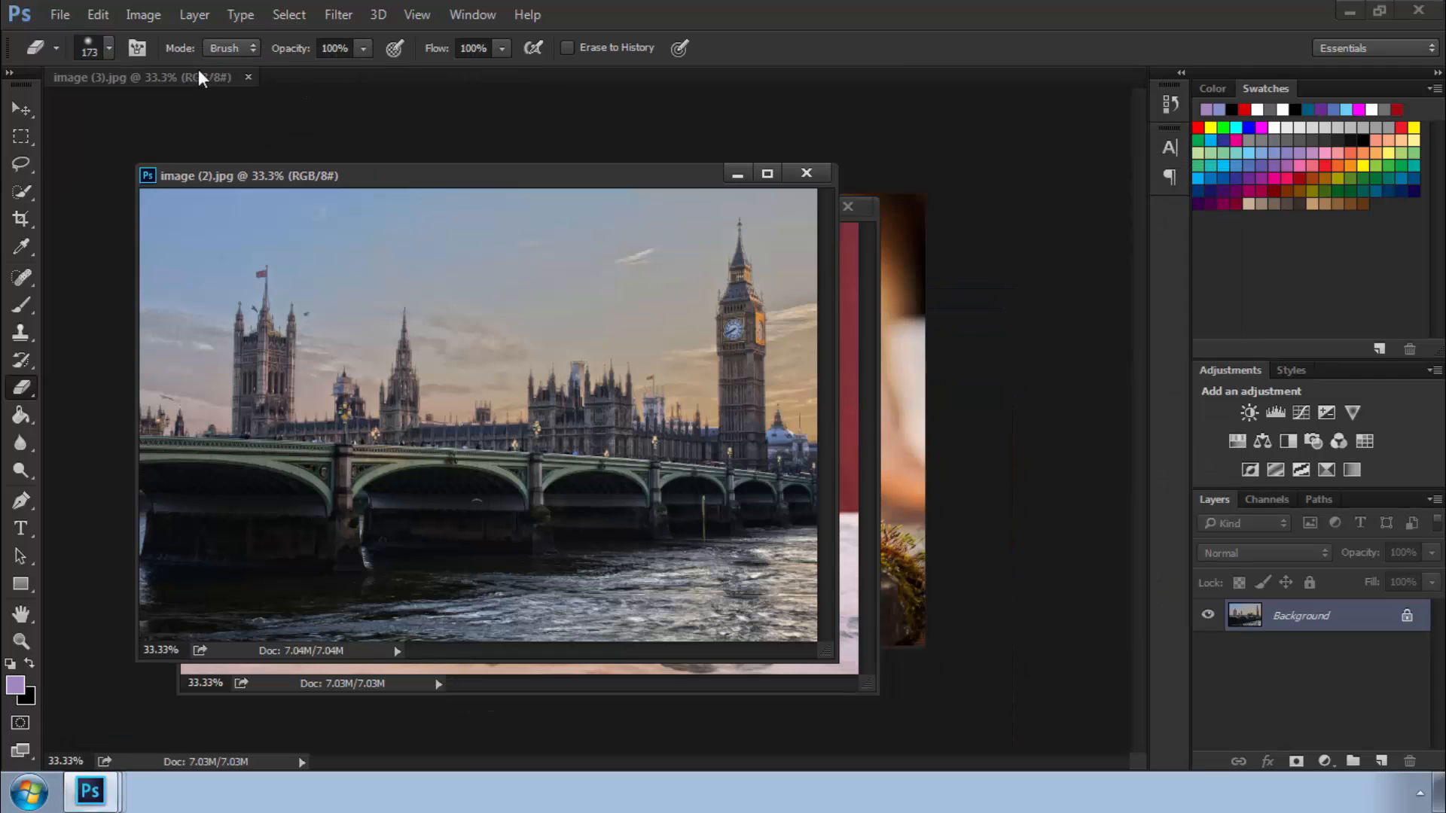
pyautogui.moveTo(197, 75); pyautogui.dragTo(506, 167)
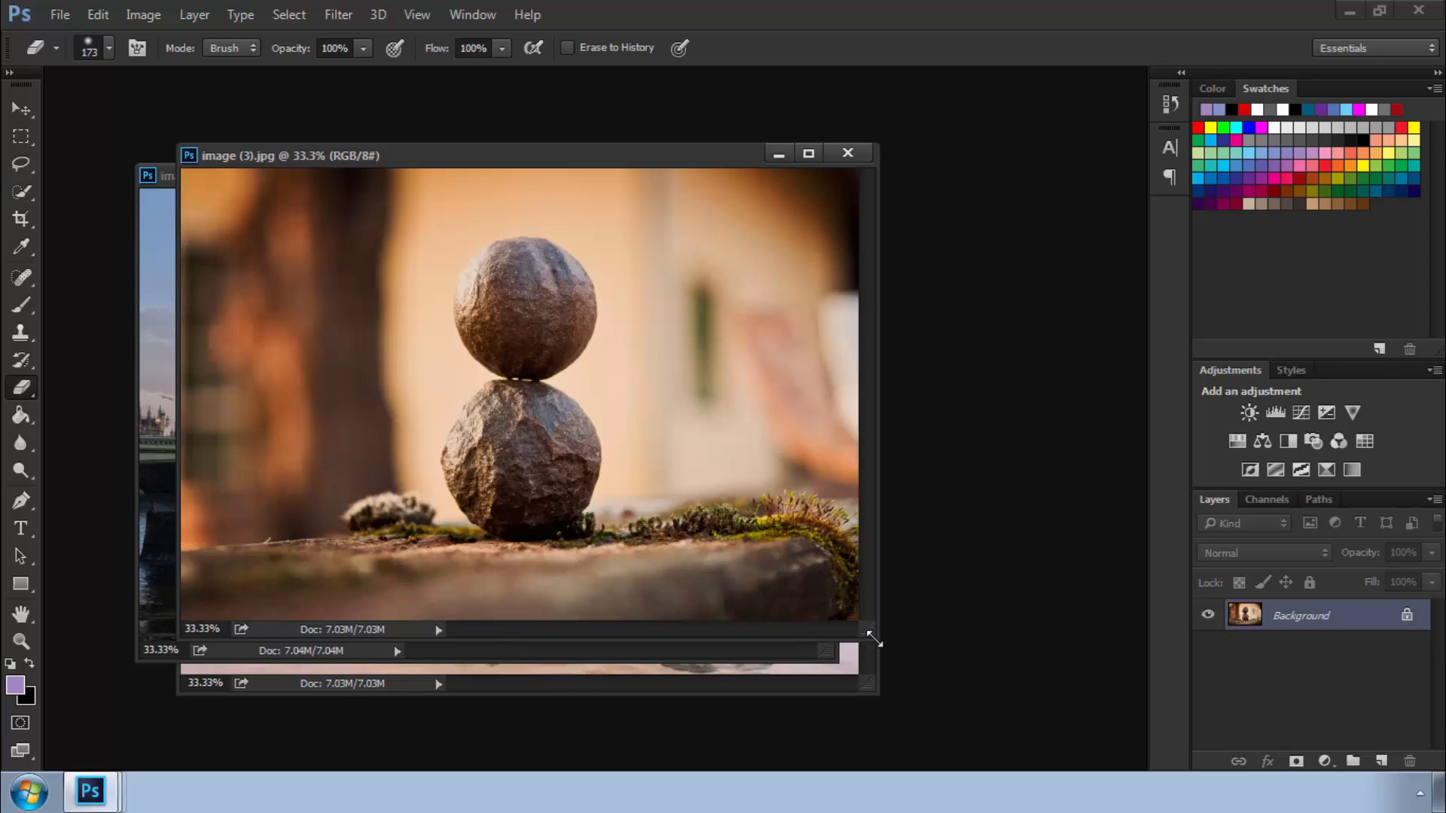
# Step: Enlarge the floating image (3).jpg window to nearly fill the workspace and minimize it
pyautogui.moveTo(872, 638); pyautogui.dragTo(1095, 746)
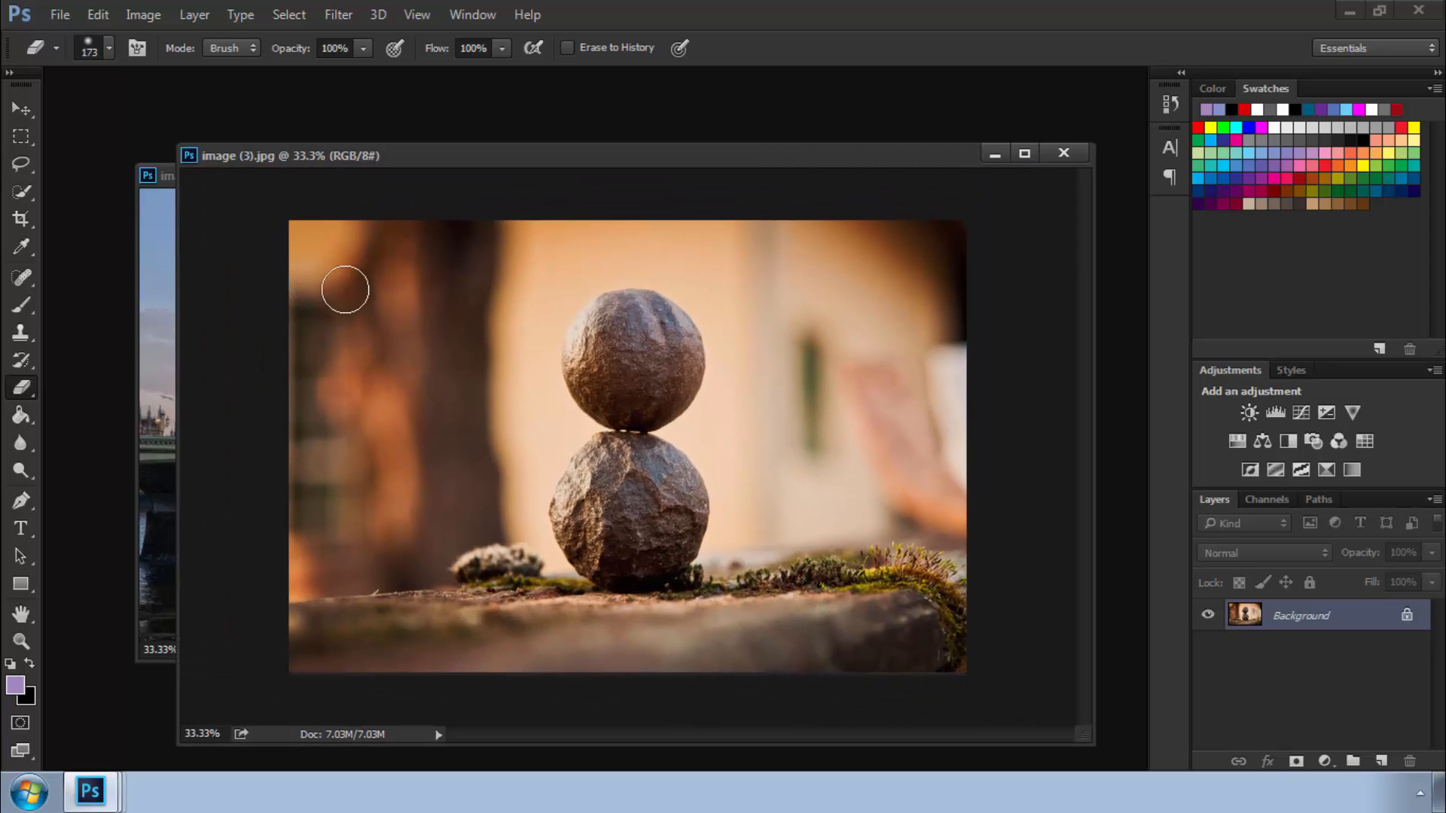
pyautogui.moveTo(178, 143)
pyautogui.mouseDown()
pyautogui.moveTo(129, 90)
pyautogui.moveTo(69, 70)
pyautogui.mouseUp()
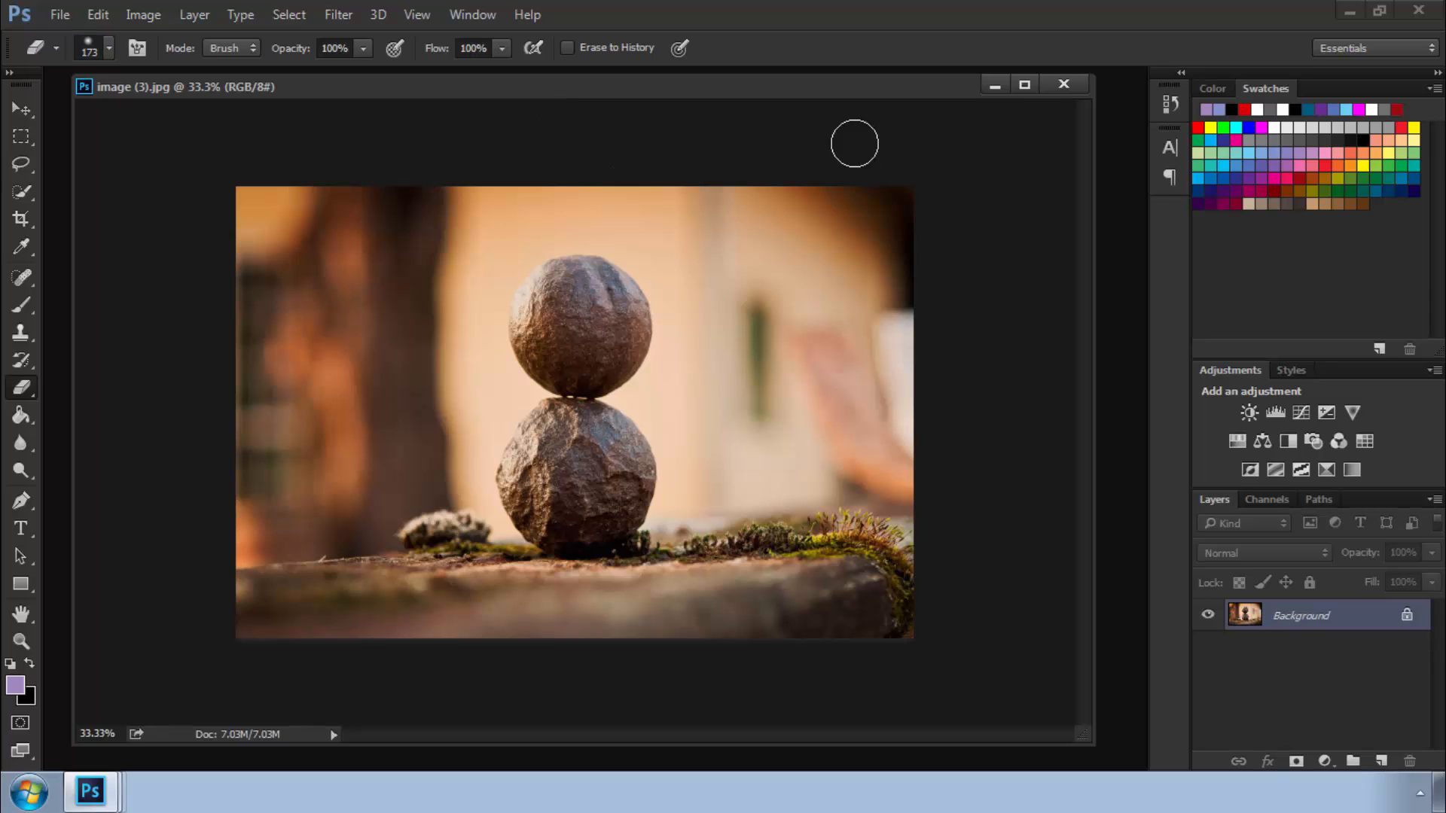
pyautogui.click(994, 86)
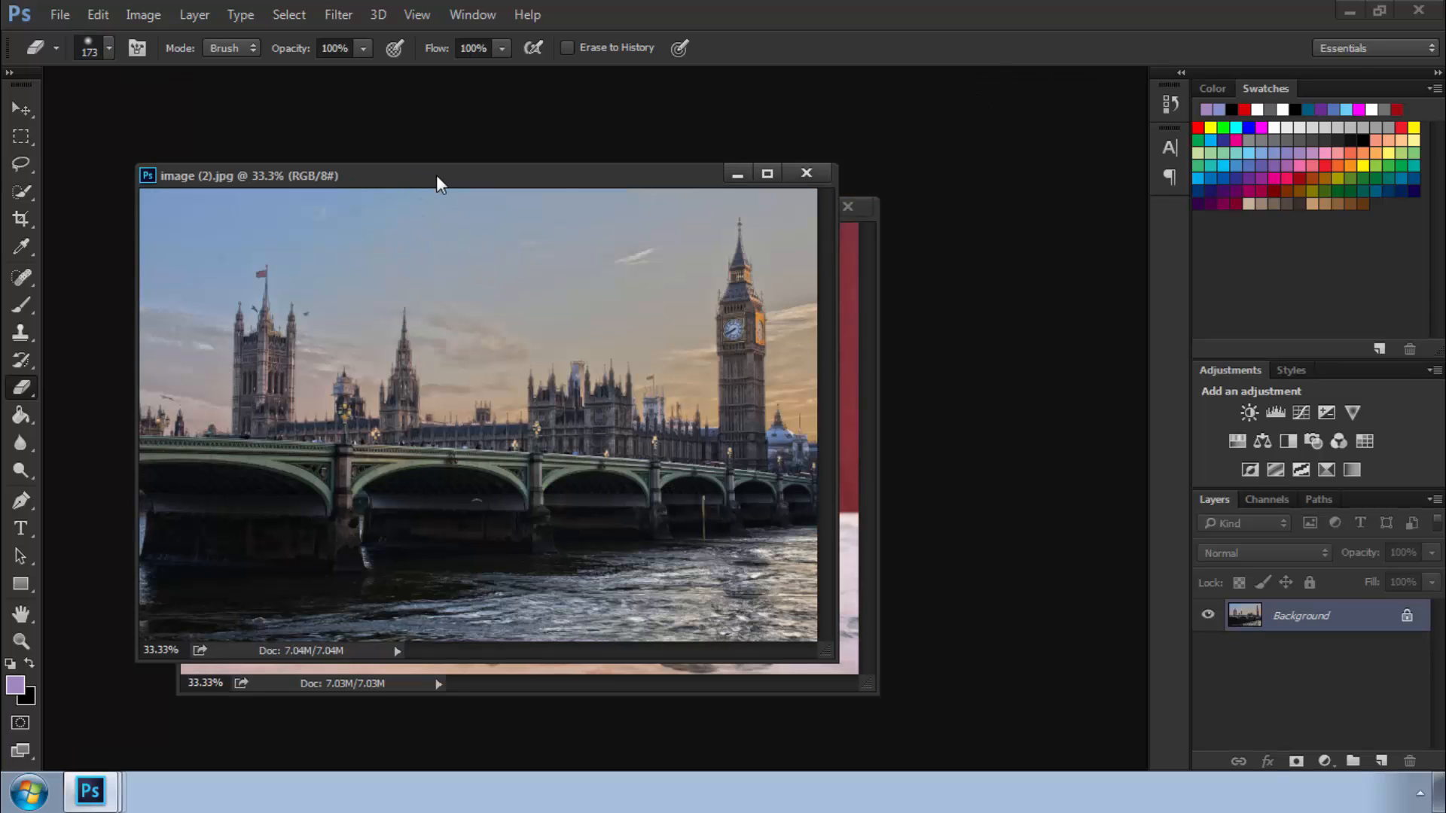
# Step: Move the image (2).jpg window aside to uncover part of image (1).jpg, and restore the minimized image (3).jpg
pyautogui.moveTo(437, 178); pyautogui.dragTo(725, 189)
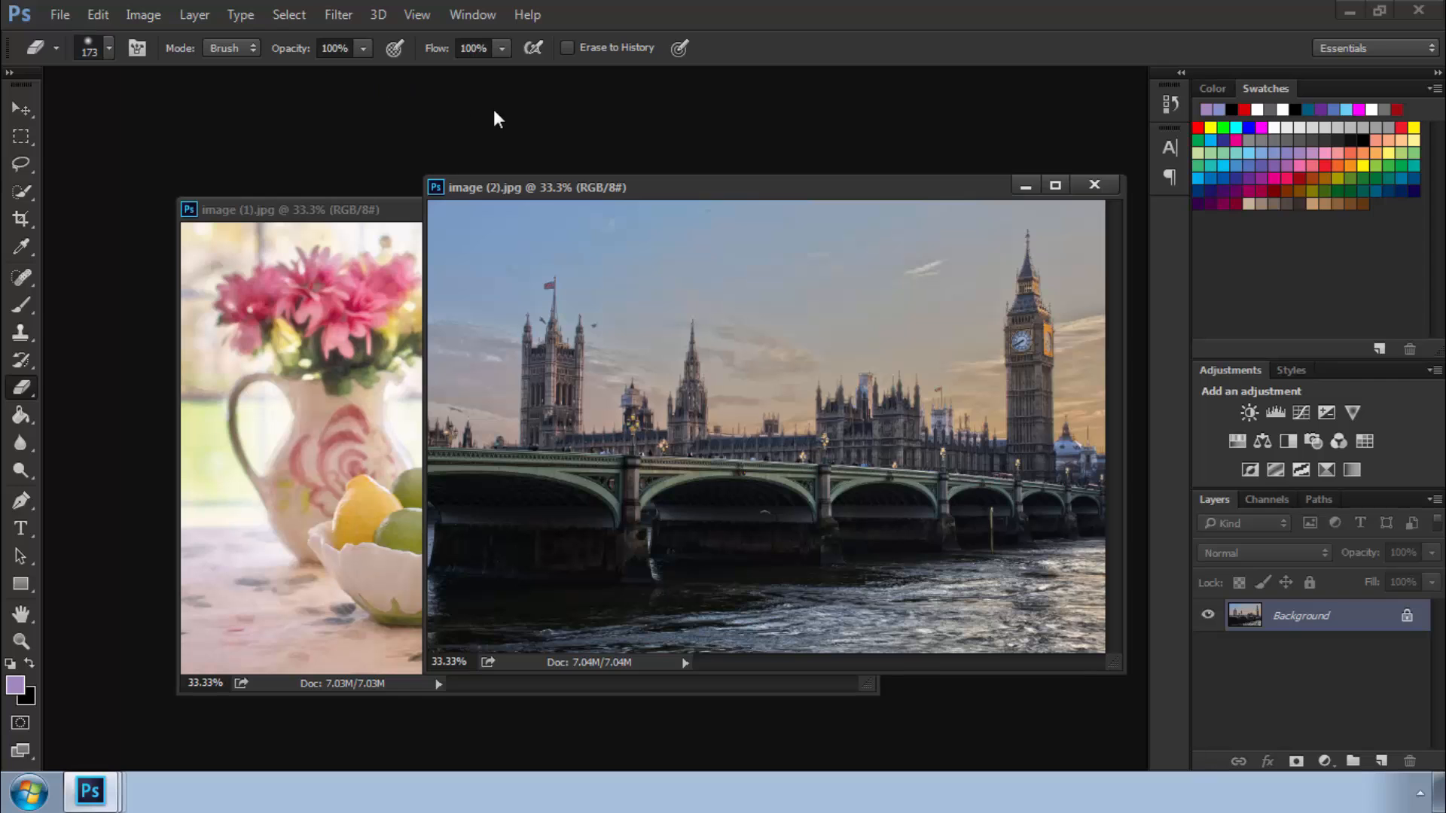
pyautogui.click(469, 8)
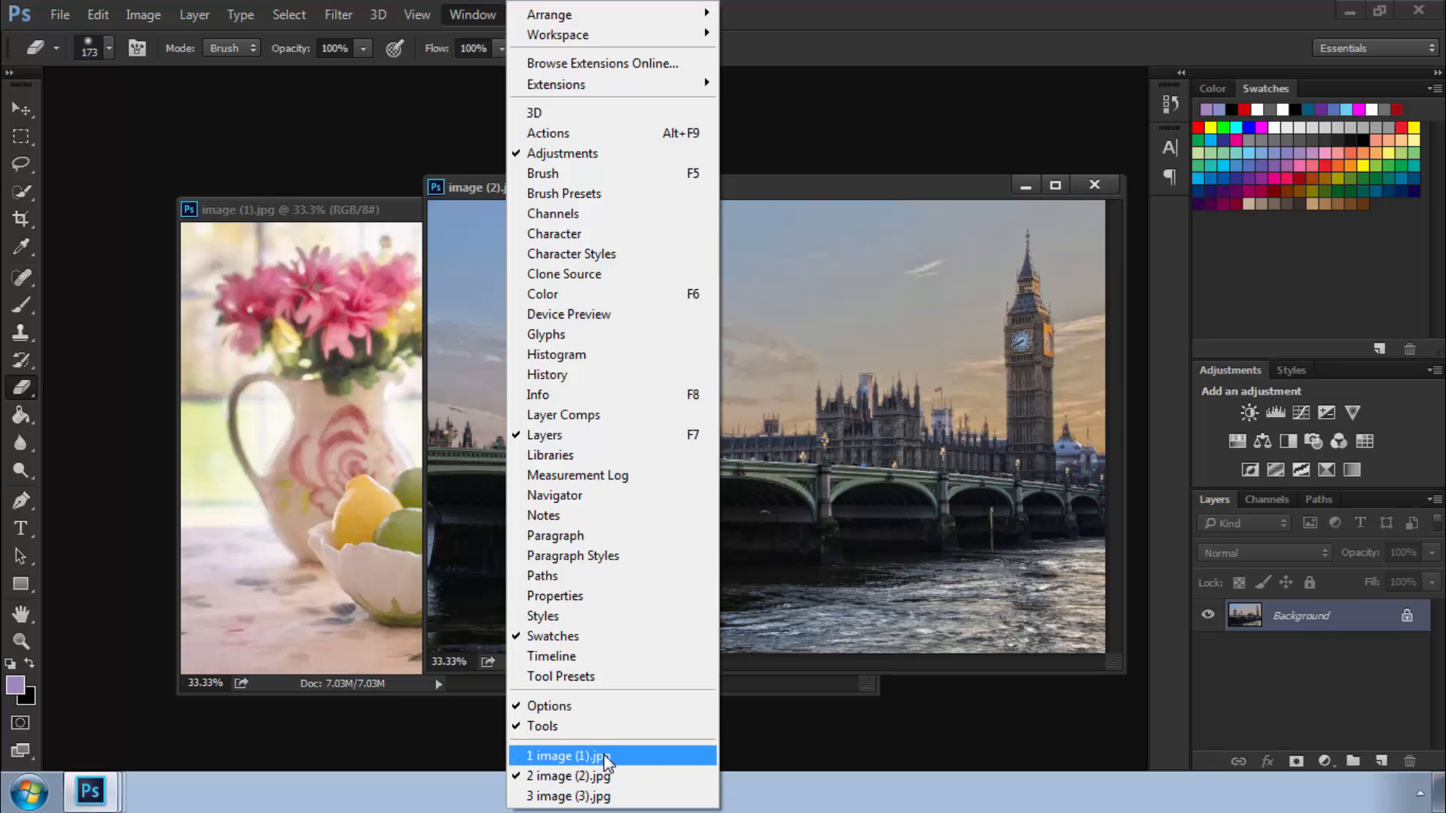
pyautogui.click(578, 796)
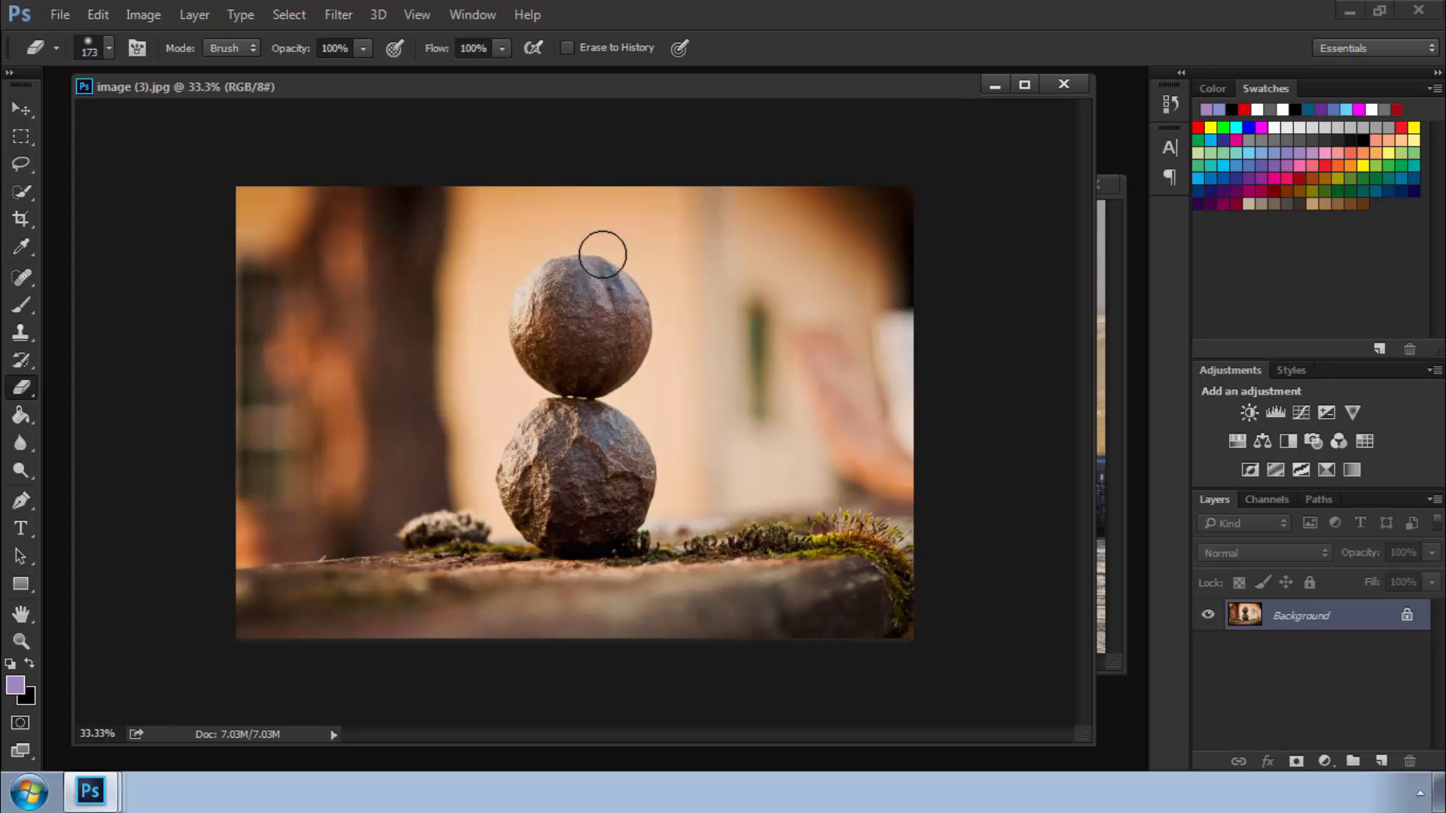
# Step: Arrange the three floating windows with Tile, and switch the arrangement to 3-up Vertical
pyautogui.click(486, 17)
pyautogui.moveTo(547, 23)
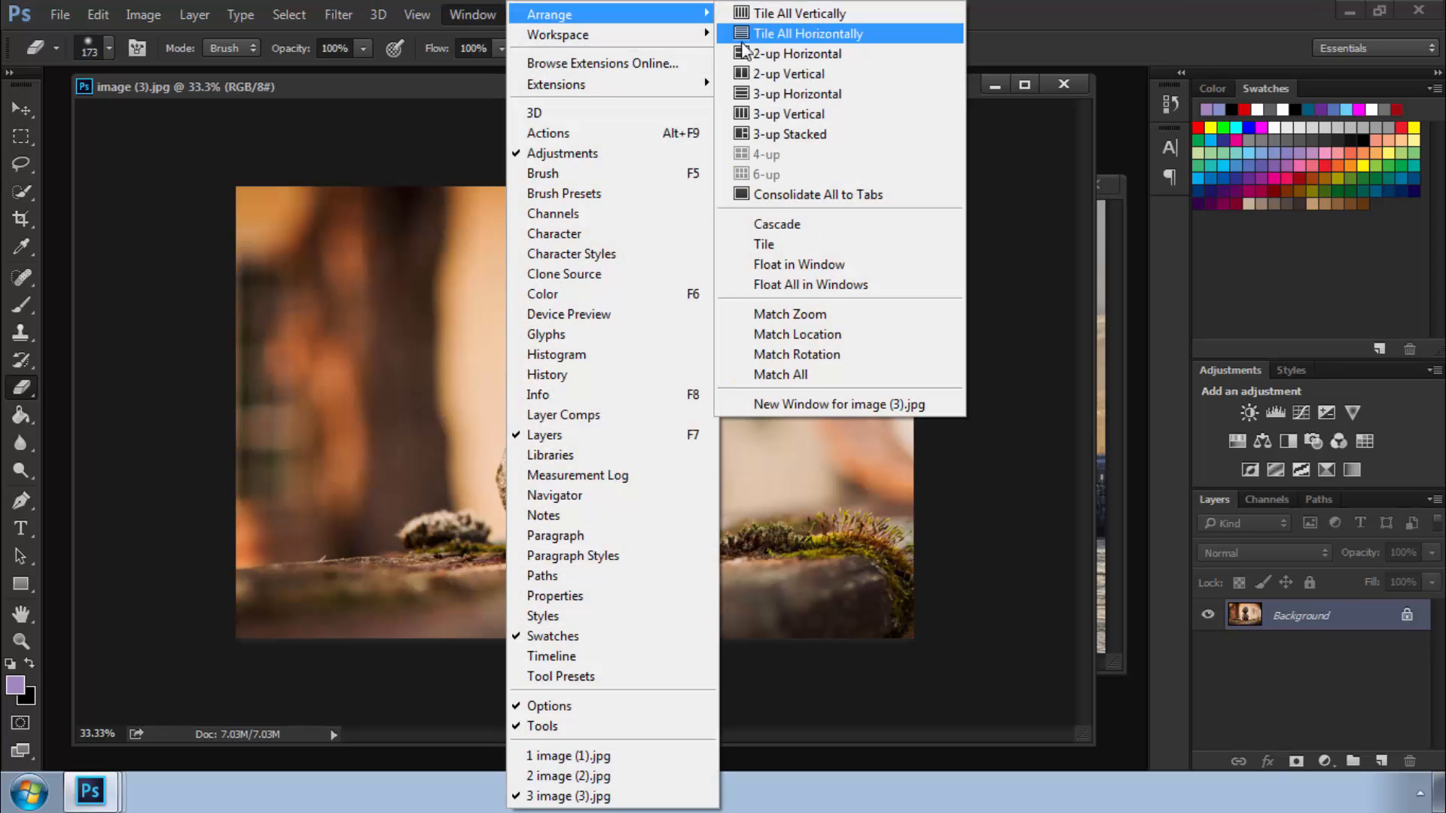
pyautogui.click(781, 246)
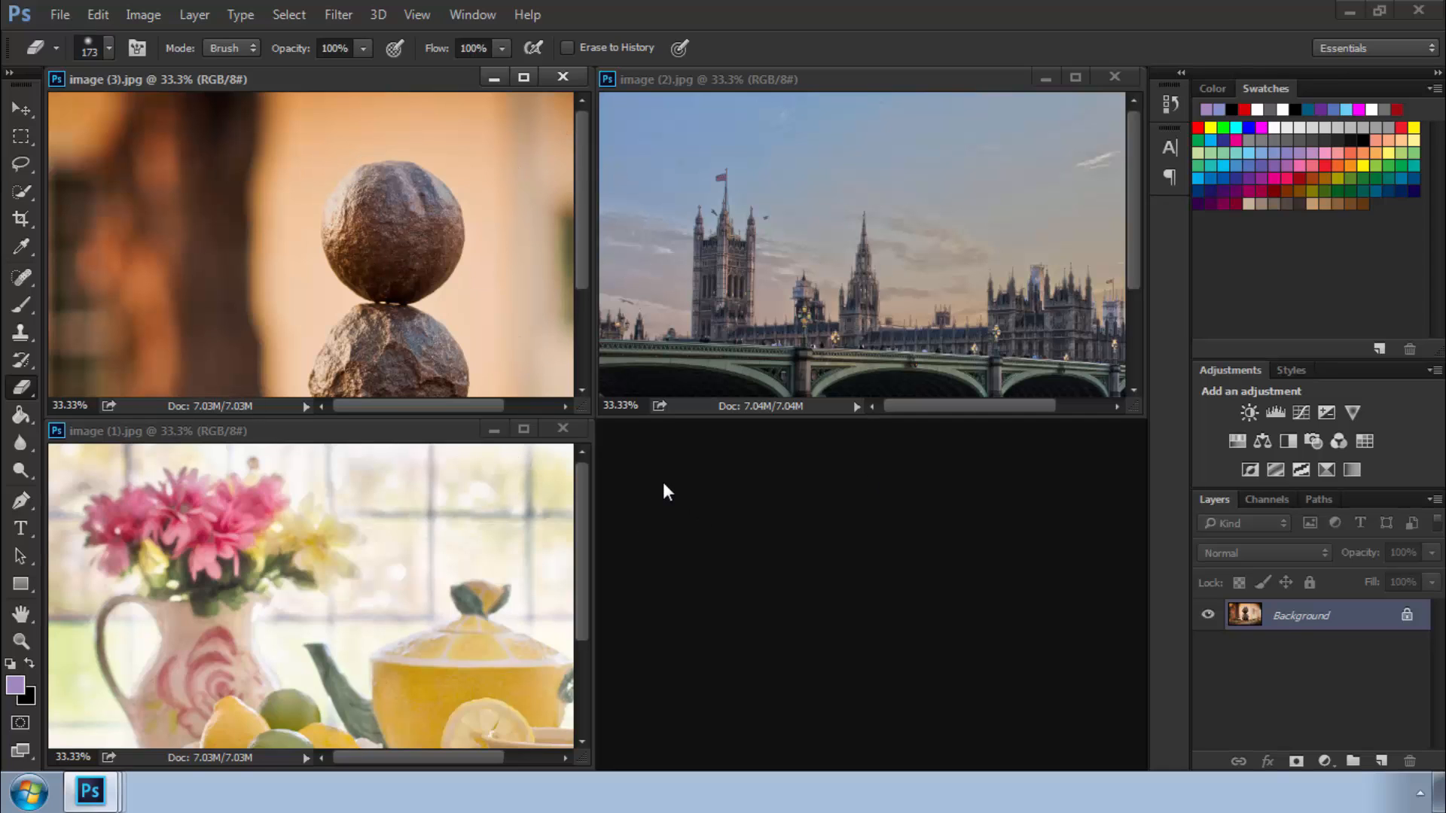
pyautogui.click(473, 14)
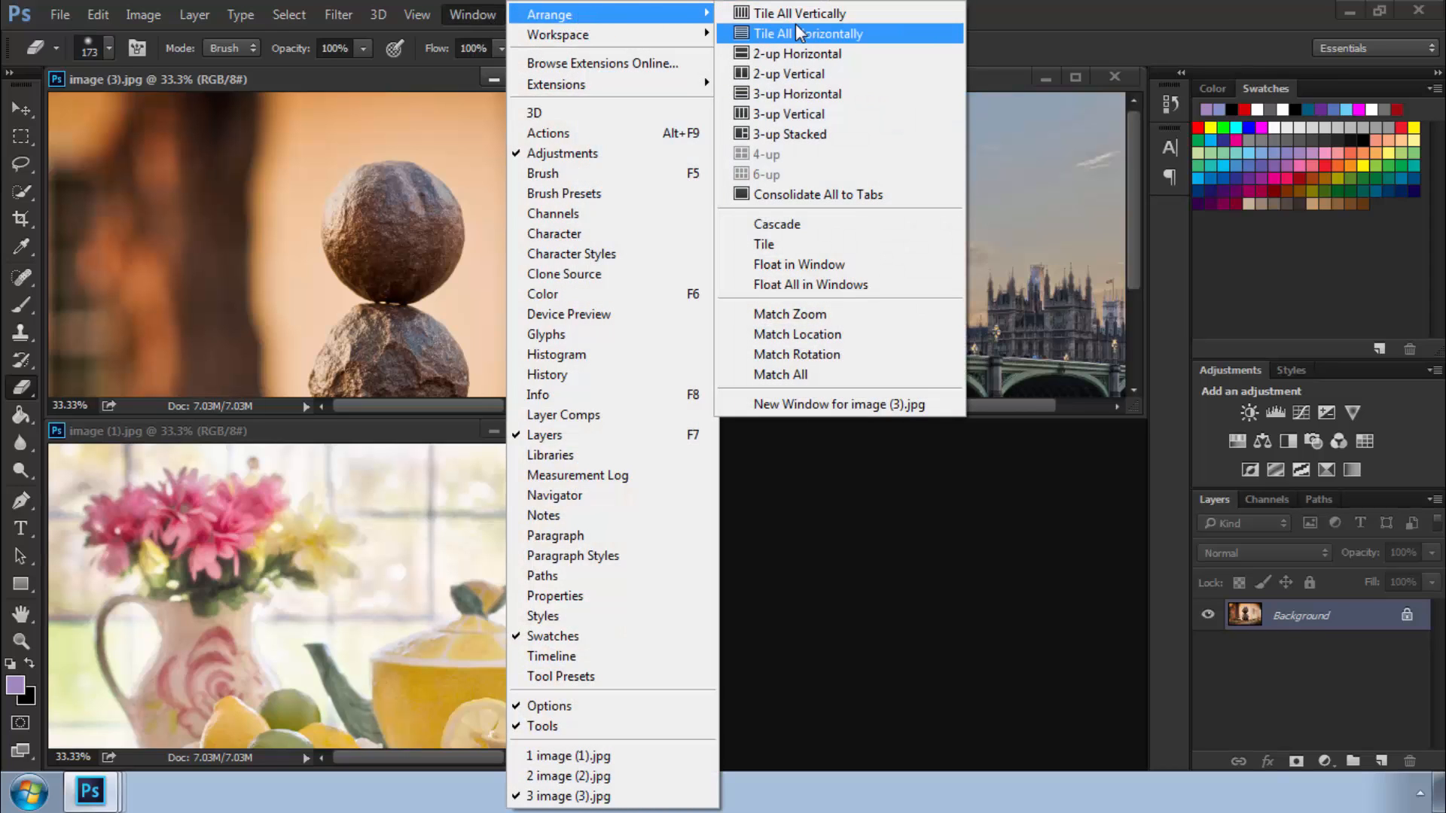
pyautogui.click(806, 125)
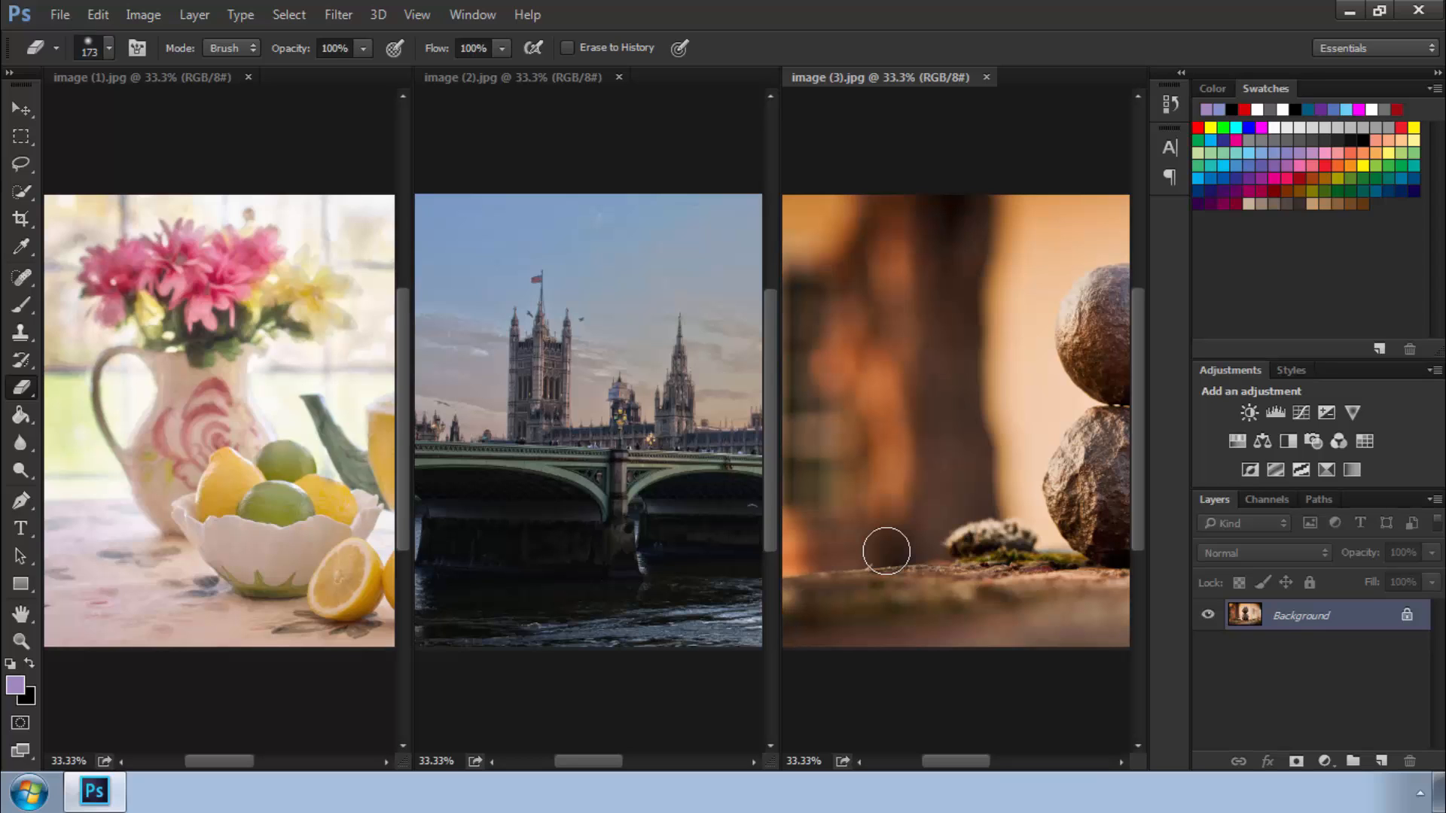
# Step: Arrange the documents as 2-up Vertical and switch between image (3).jpg and image (2).jpg in their shared pane
pyautogui.click(472, 11)
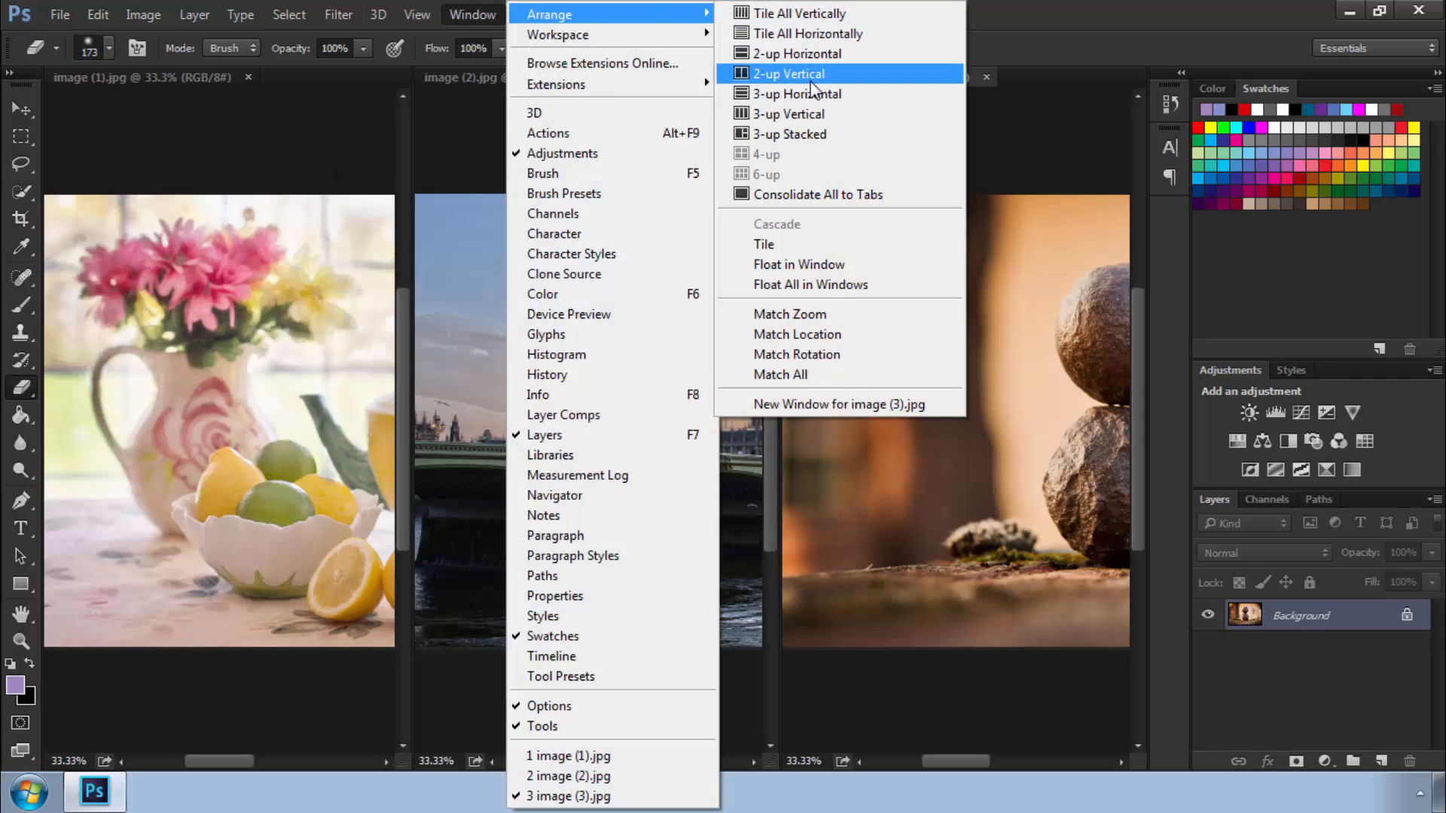
pyautogui.click(830, 78)
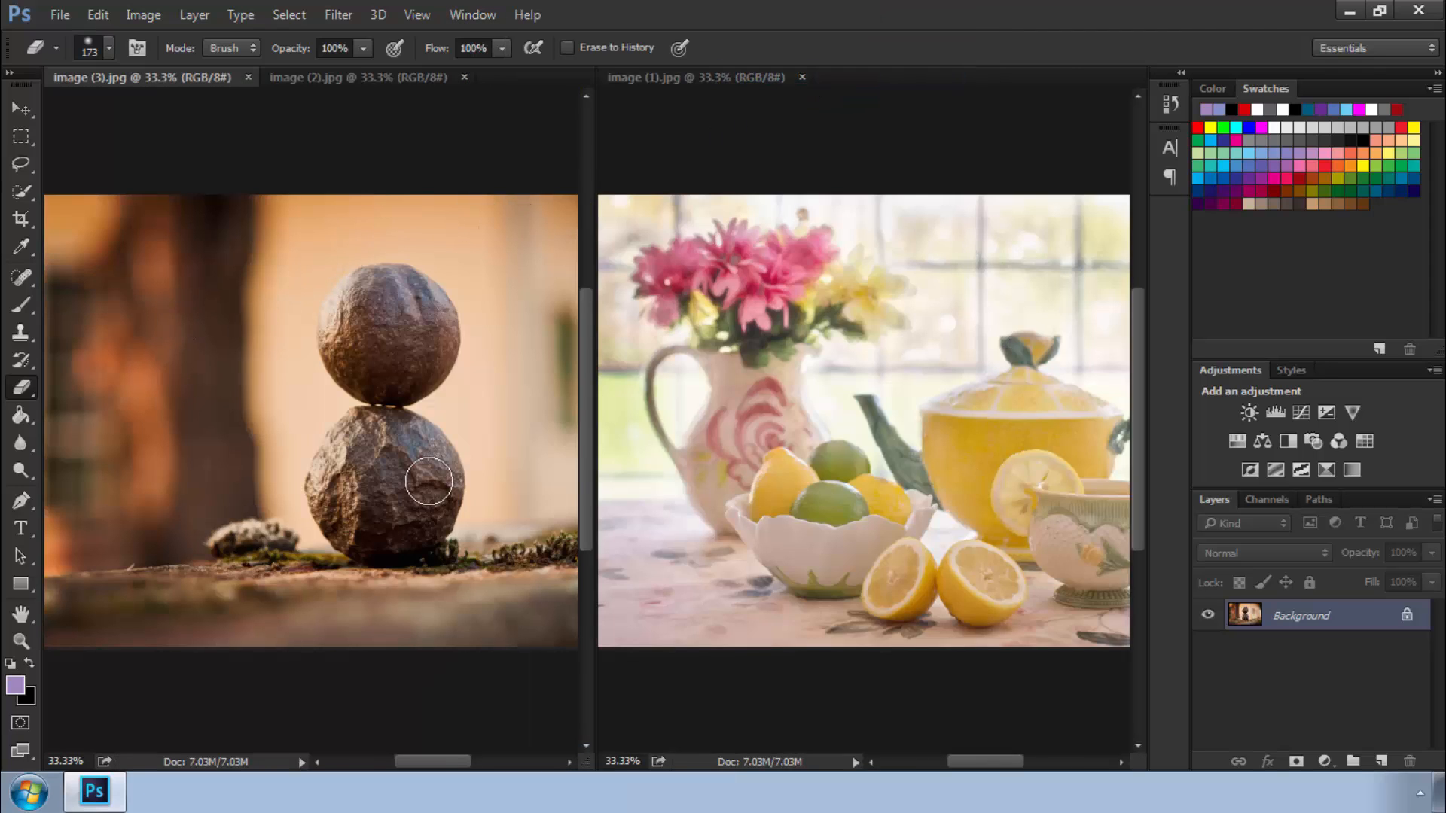
pyautogui.click(341, 79)
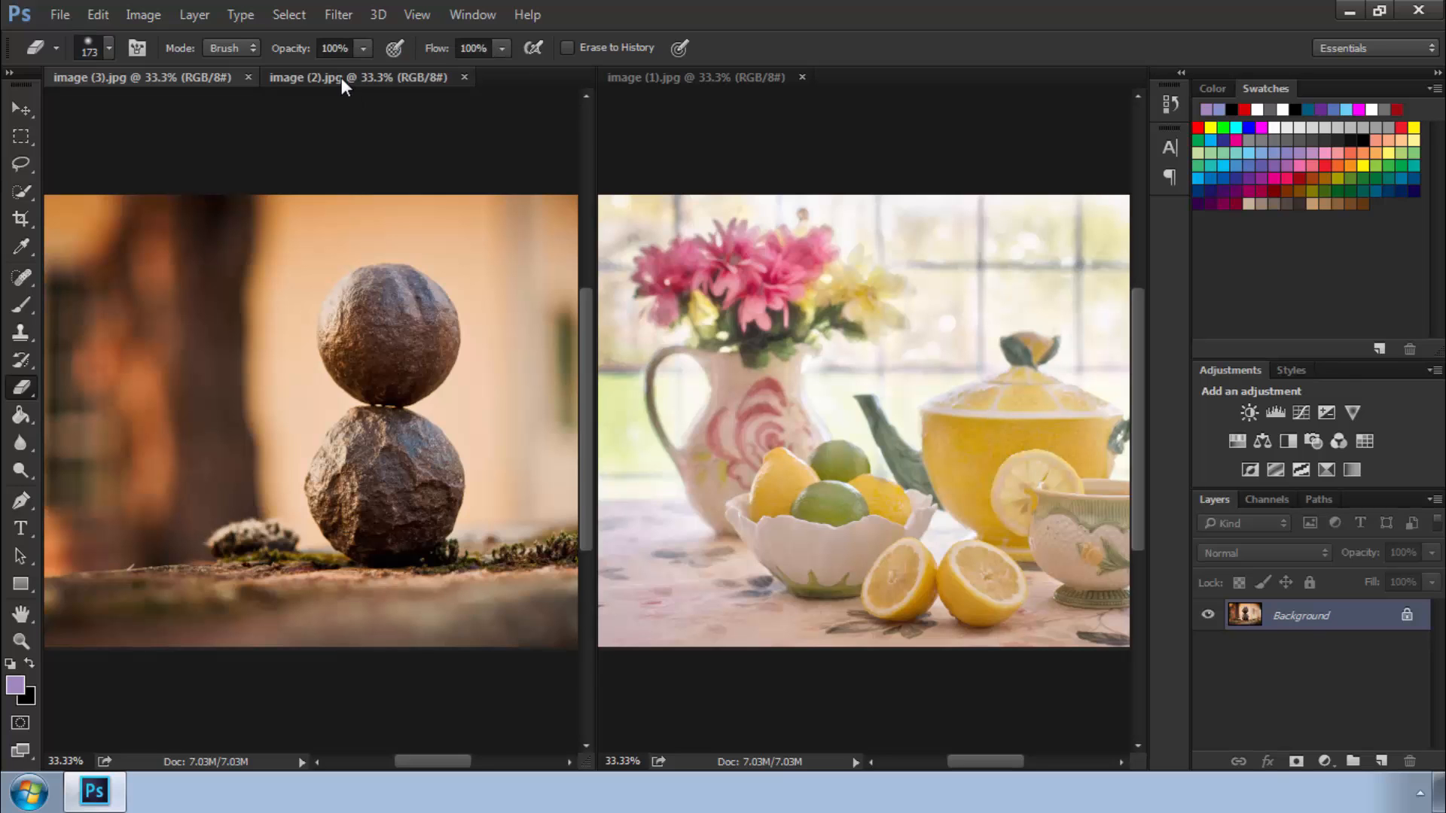
pyautogui.click(206, 77)
pyautogui.click(324, 74)
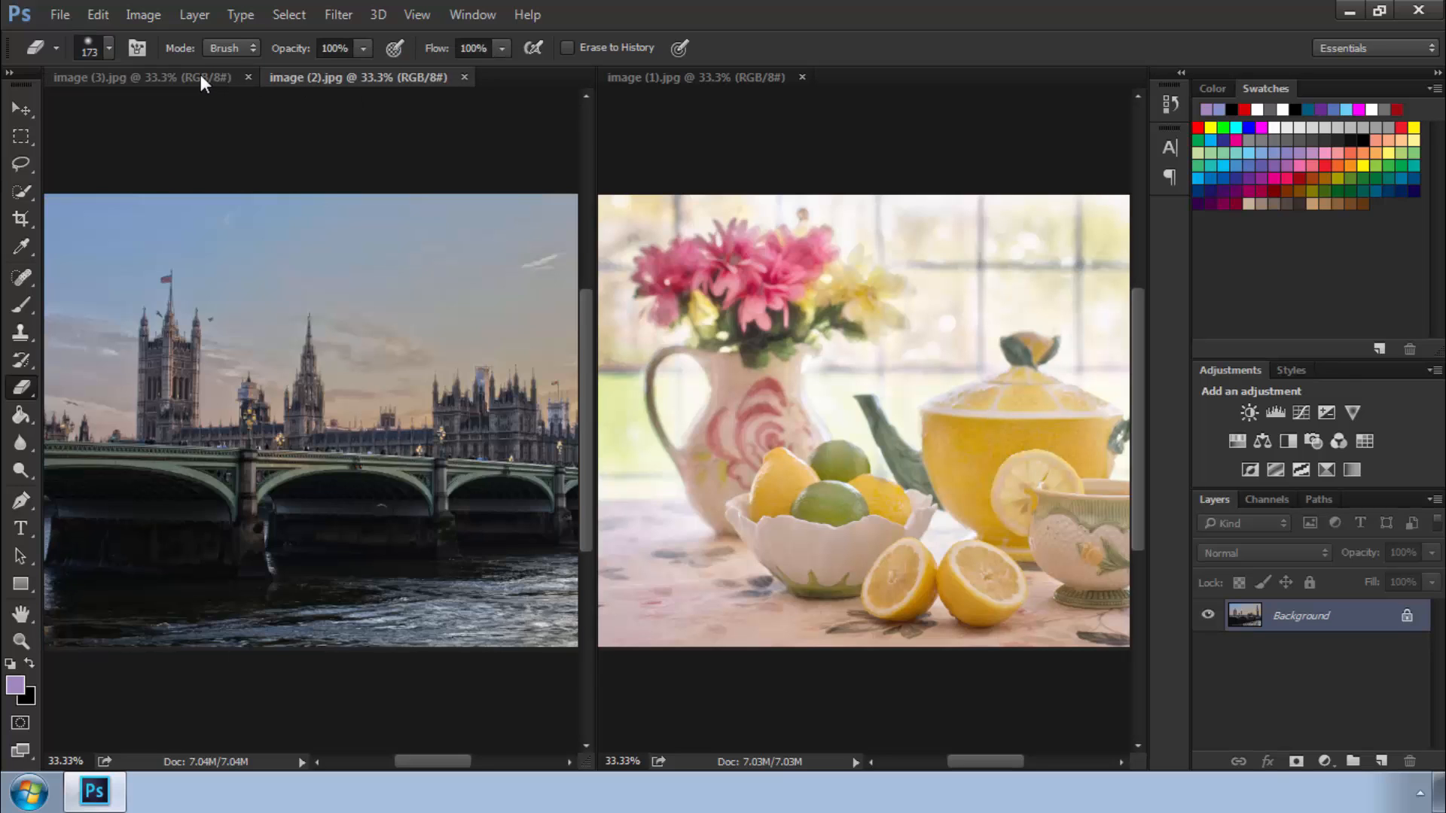
pyautogui.click(201, 75)
pyautogui.click(319, 74)
# Step: Arrange the three documents side by side with the 3-up Vertical layout
pyautogui.click(469, 12)
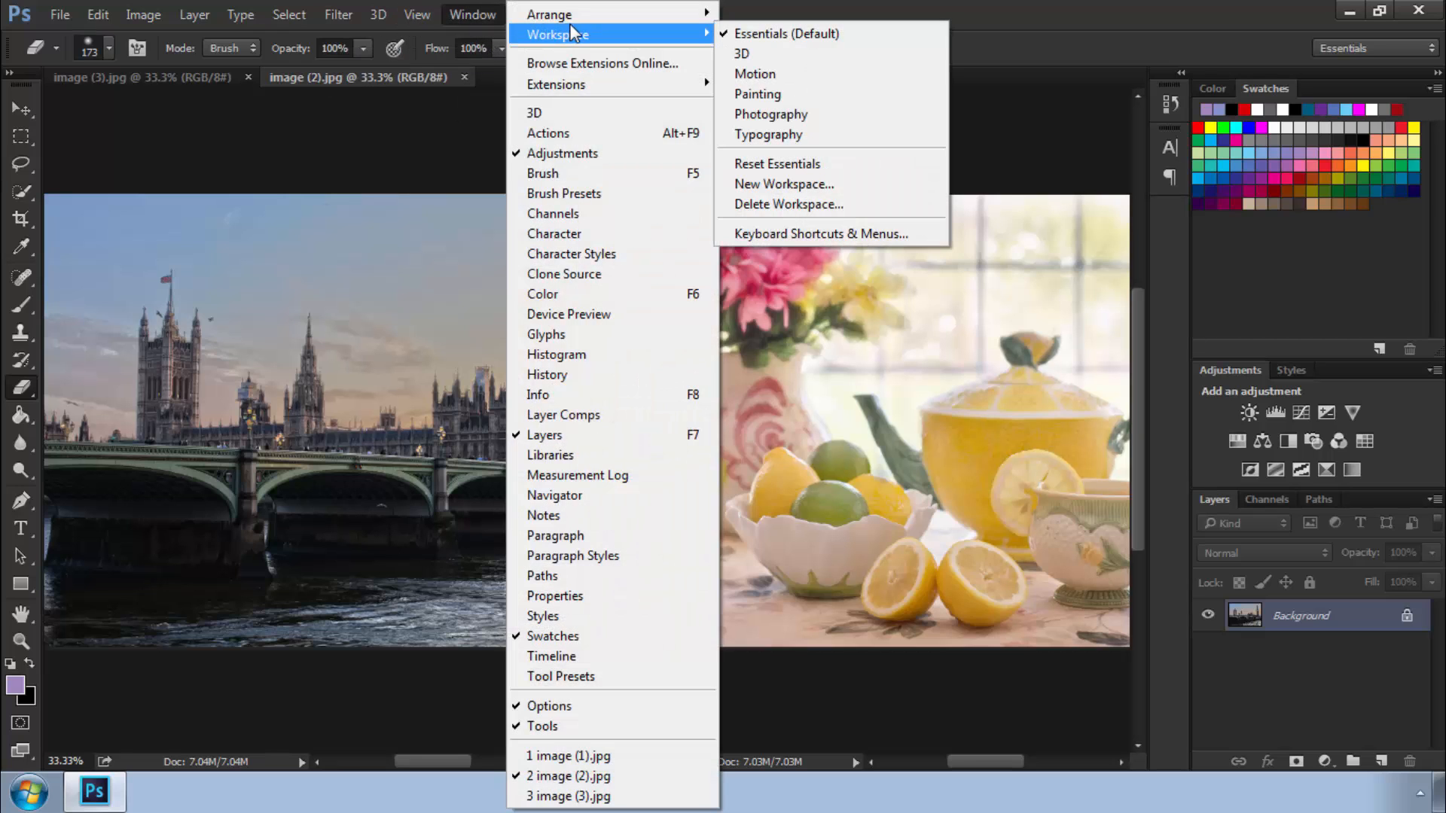
pyautogui.moveTo(586, 20)
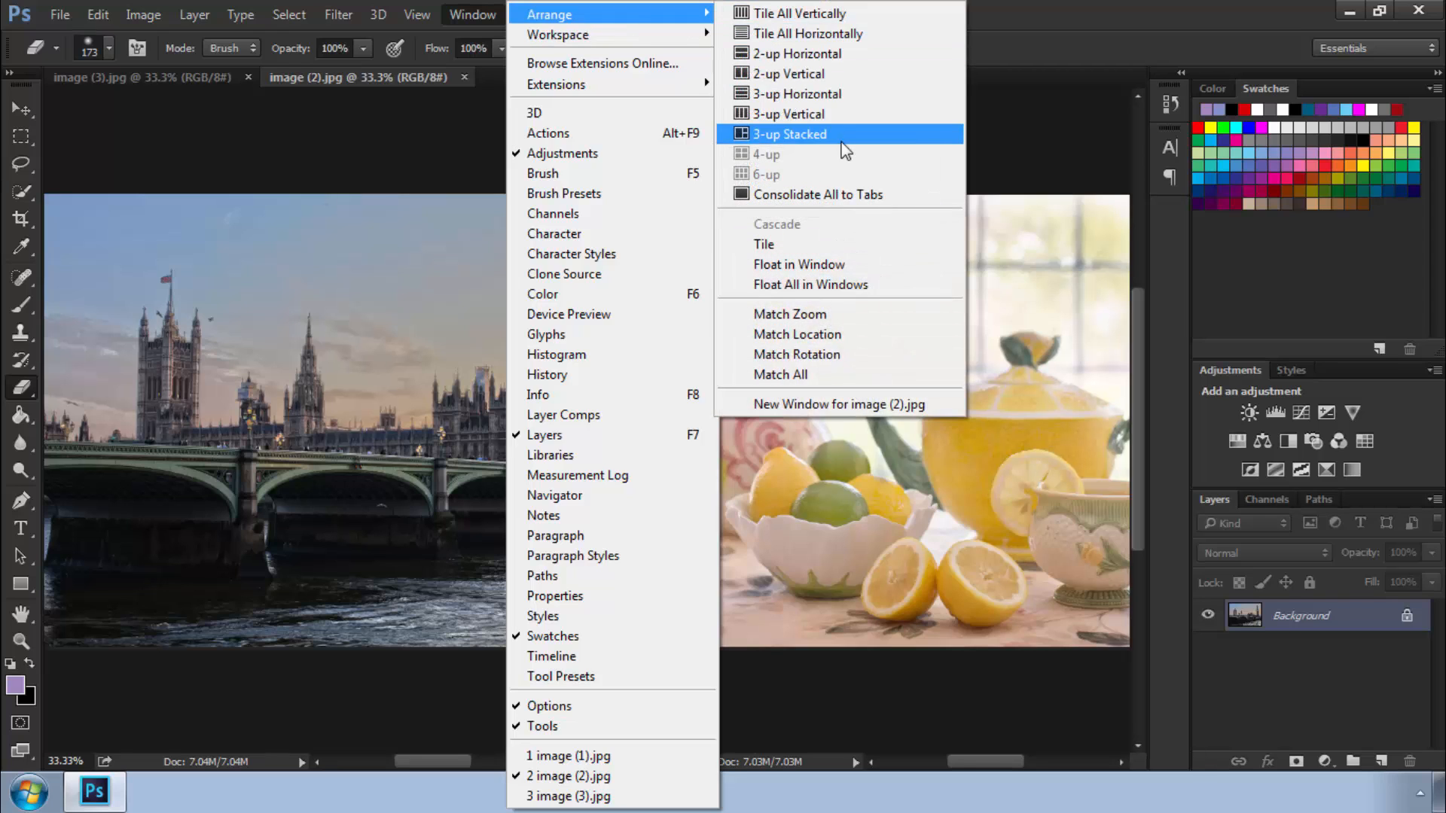
pyautogui.click(811, 116)
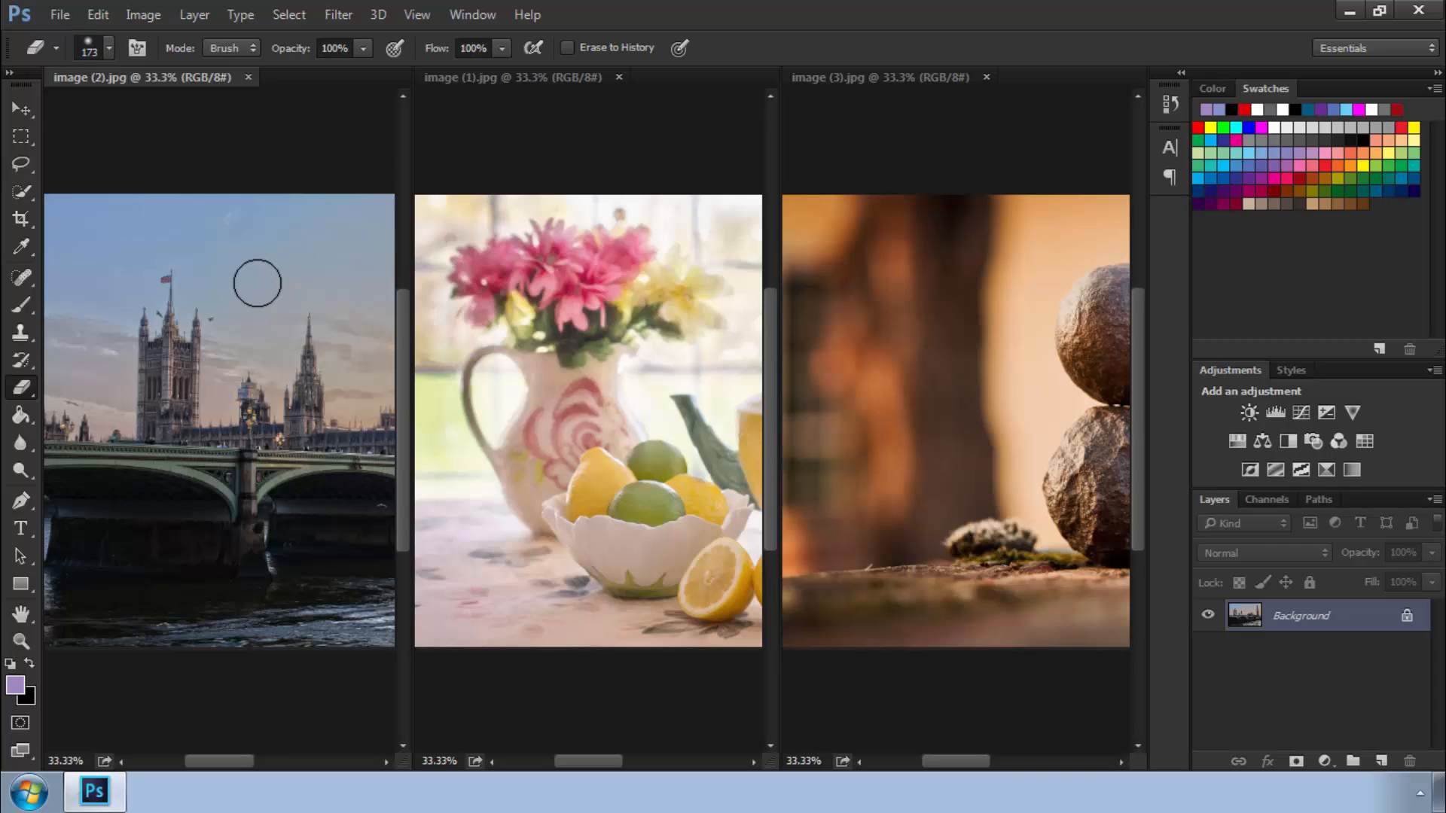
# Step: Copy a rectangular selection of image (2).jpg's sky and tower top to a new layer, and place copies in image (1).jpg and image (3).jpg
pyautogui.click(22, 136)
pyautogui.moveTo(122, 231); pyautogui.dragTo(293, 354)
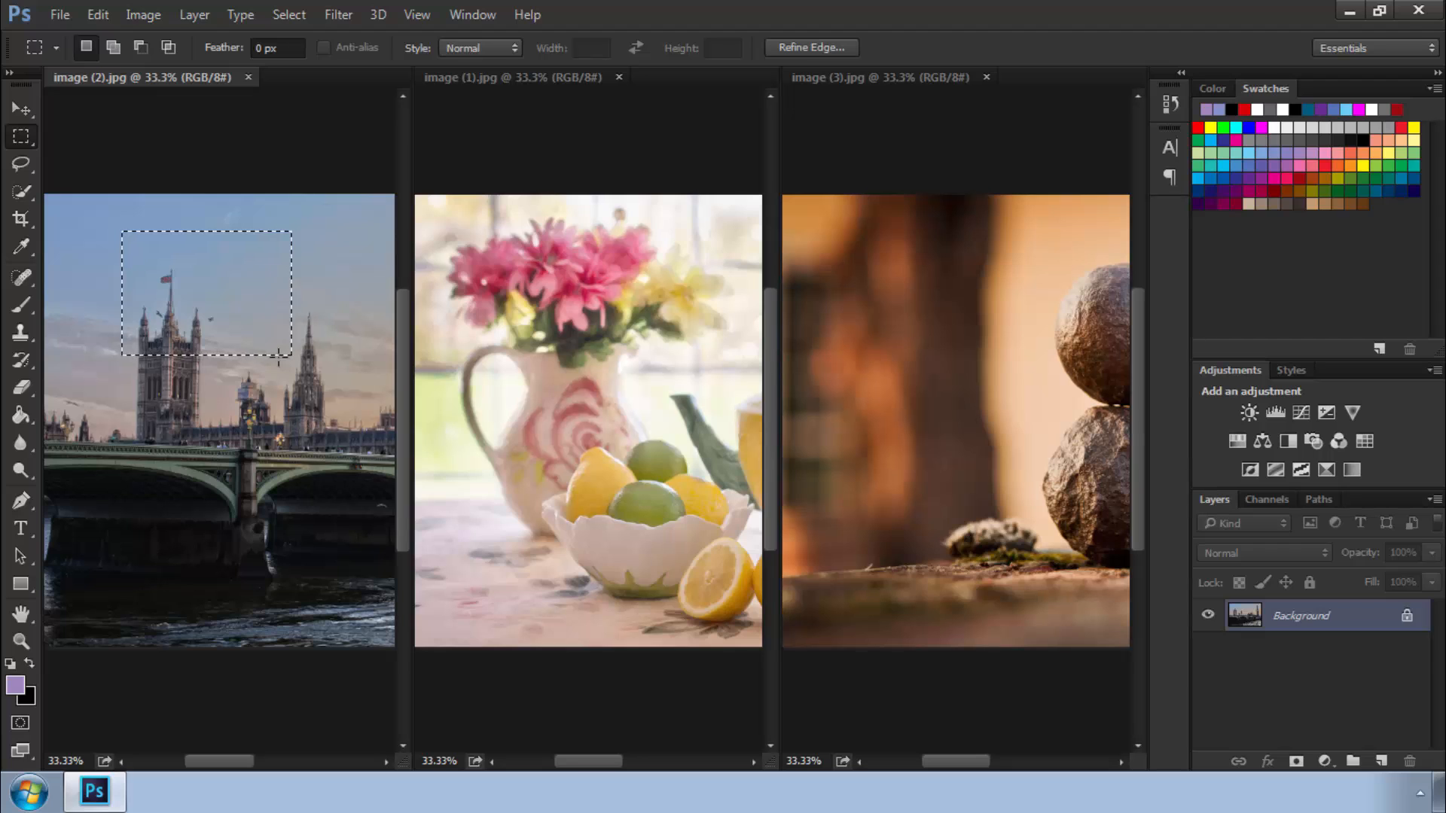
pyautogui.hotkey('ctrl', 'j')
pyautogui.click(34, 99)
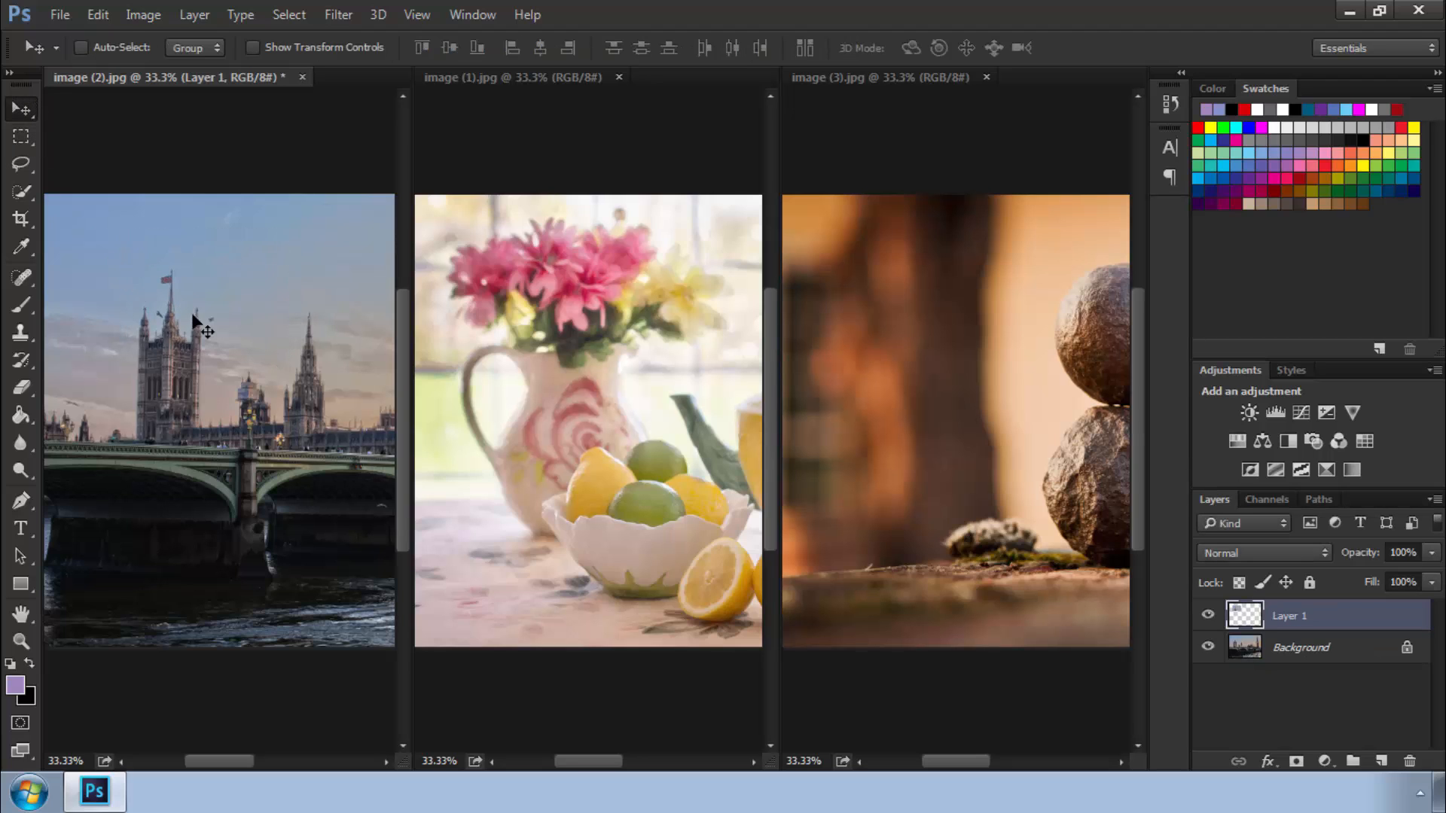
pyautogui.moveTo(192, 313); pyautogui.dragTo(877, 391)
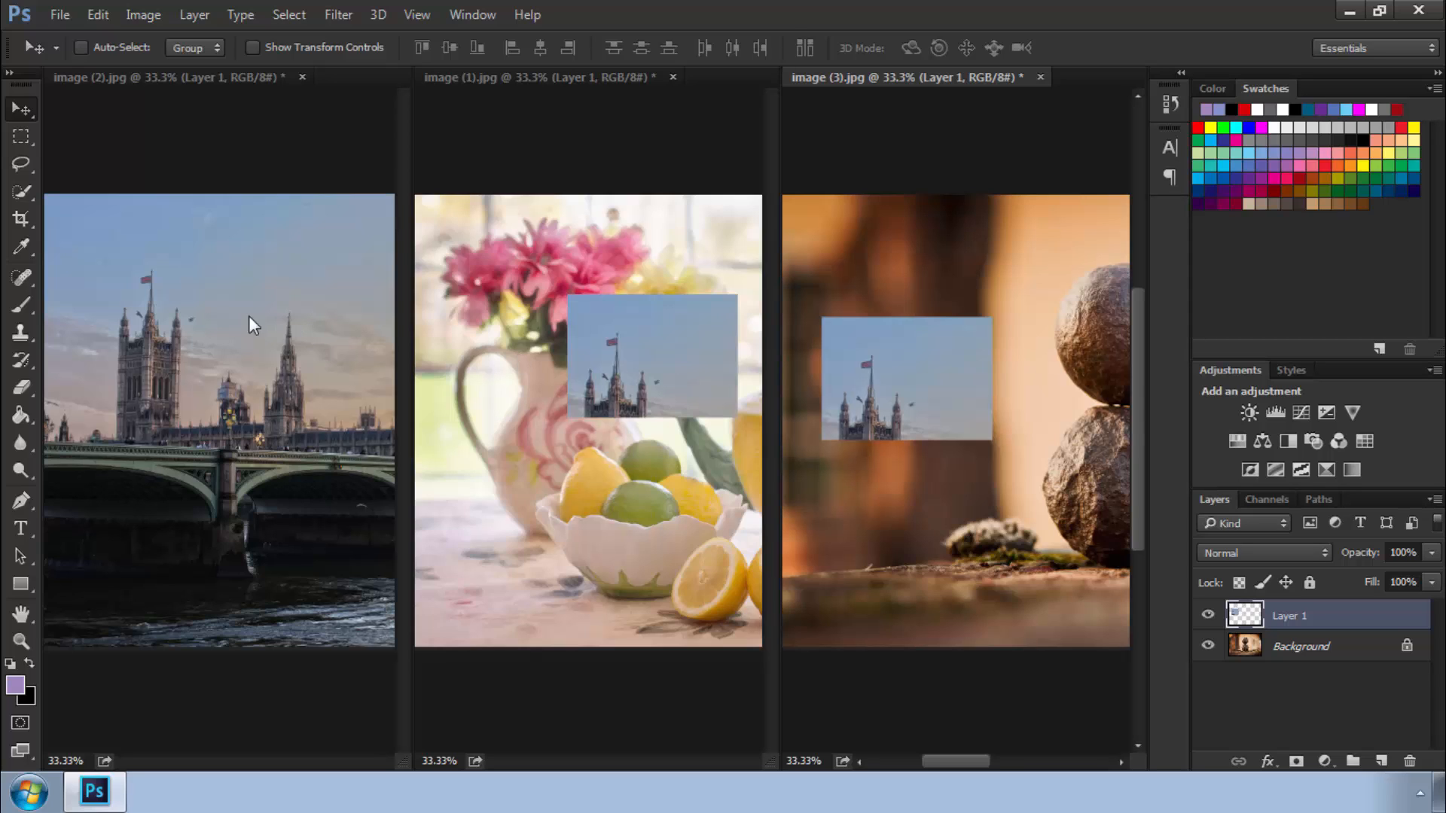
# Step: Activate image (2).jpg and zoom it in to 200%
pyautogui.click(178, 305)
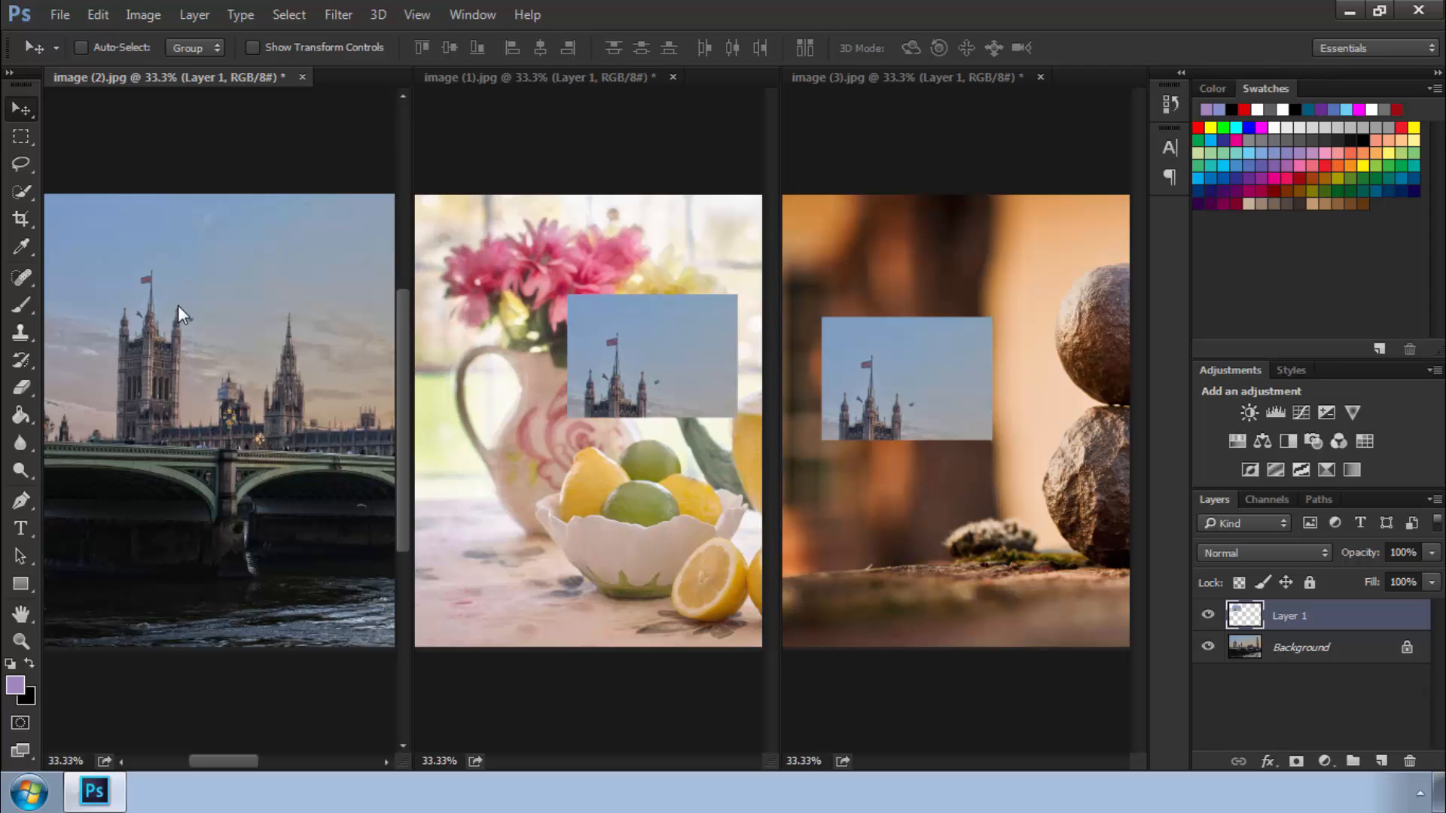
pyautogui.hotkey('ctrl', '+')
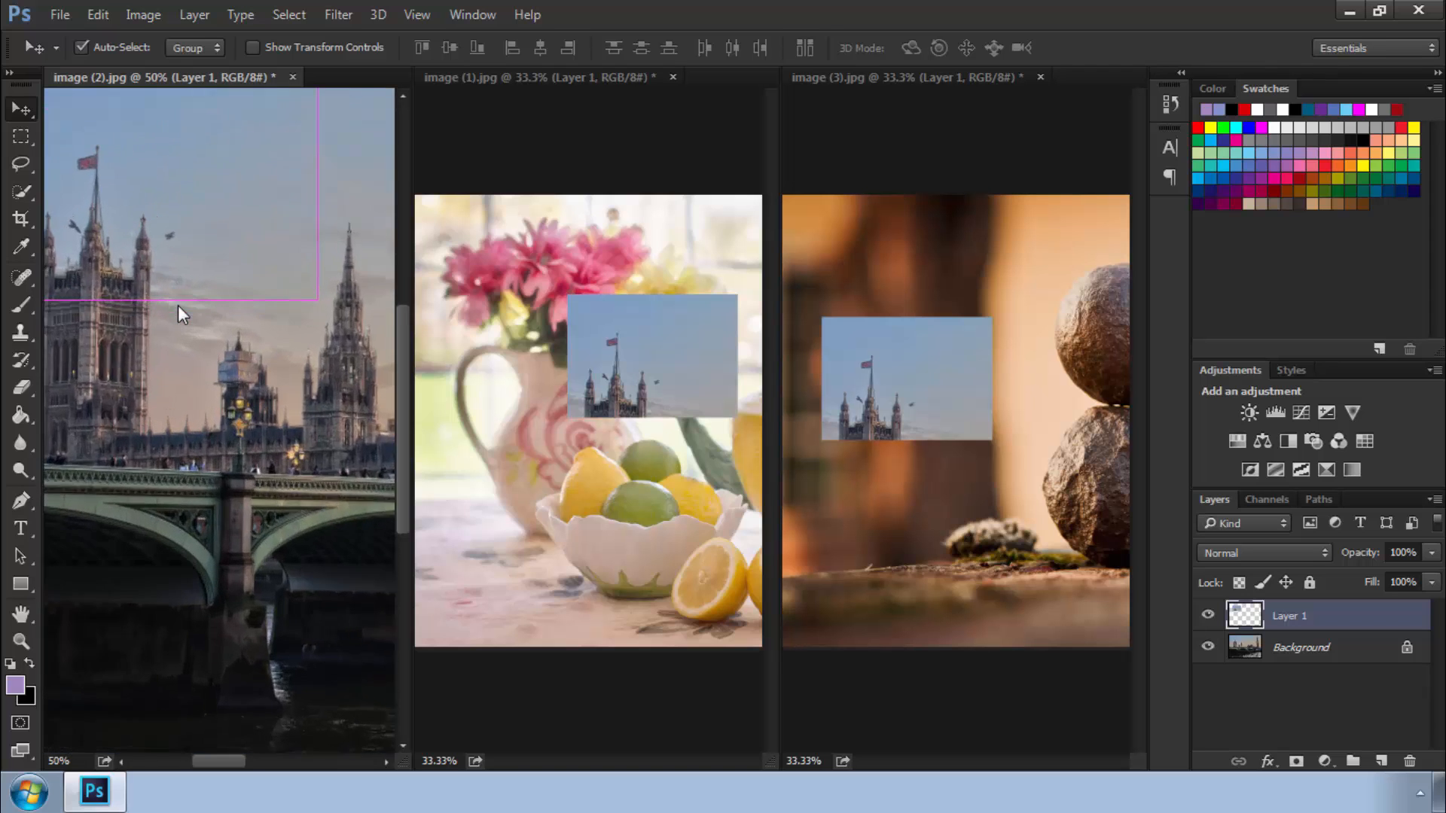
pyautogui.hotkey('ctrl', '+')
pyautogui.hotkey('ctrl', '+')
pyautogui.hotkey('ctrl', '+')
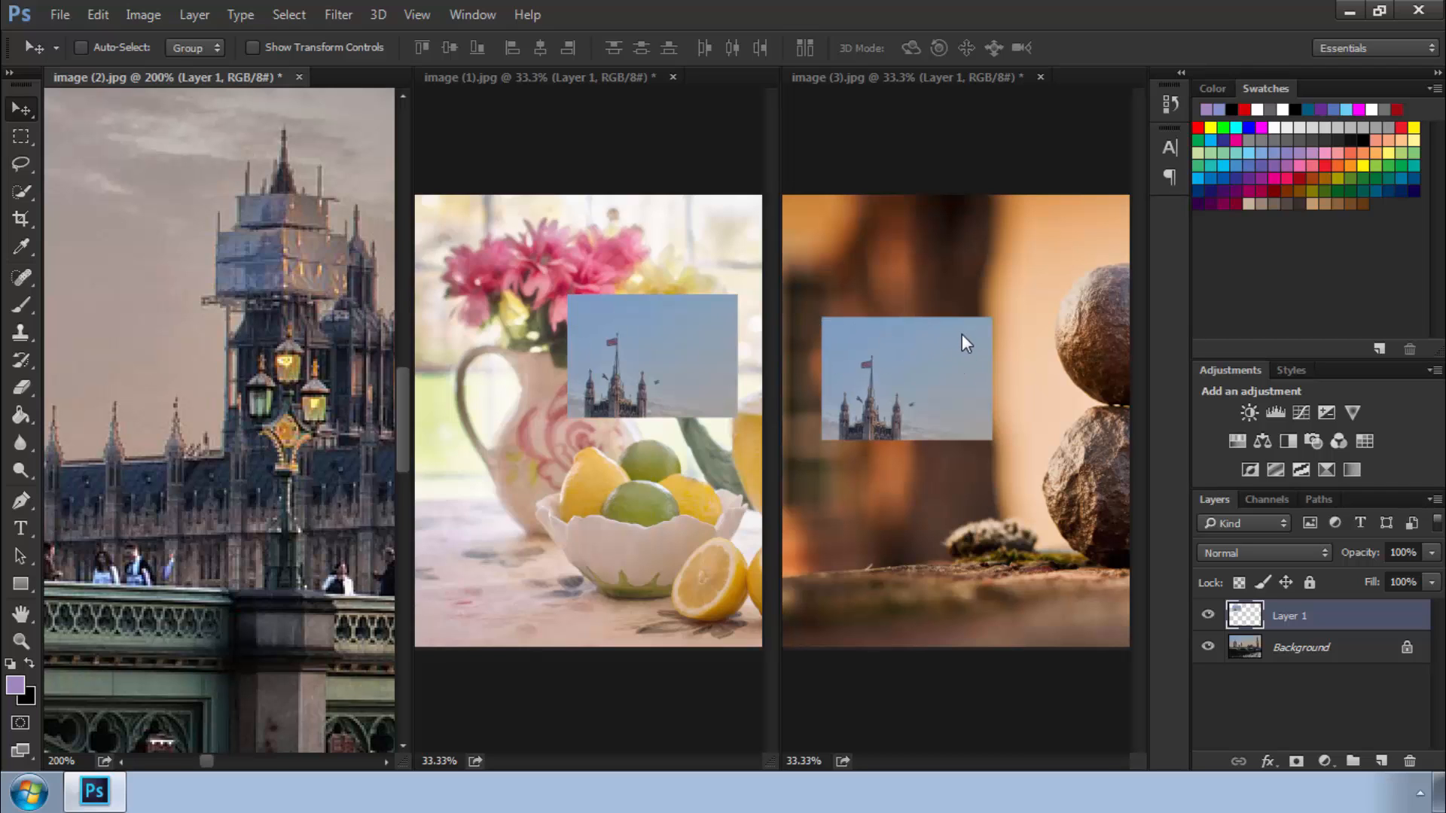
# Step: Match the zoom of all open images to image (2).jpg, and consolidate all documents to tabs
pyautogui.click(468, 13)
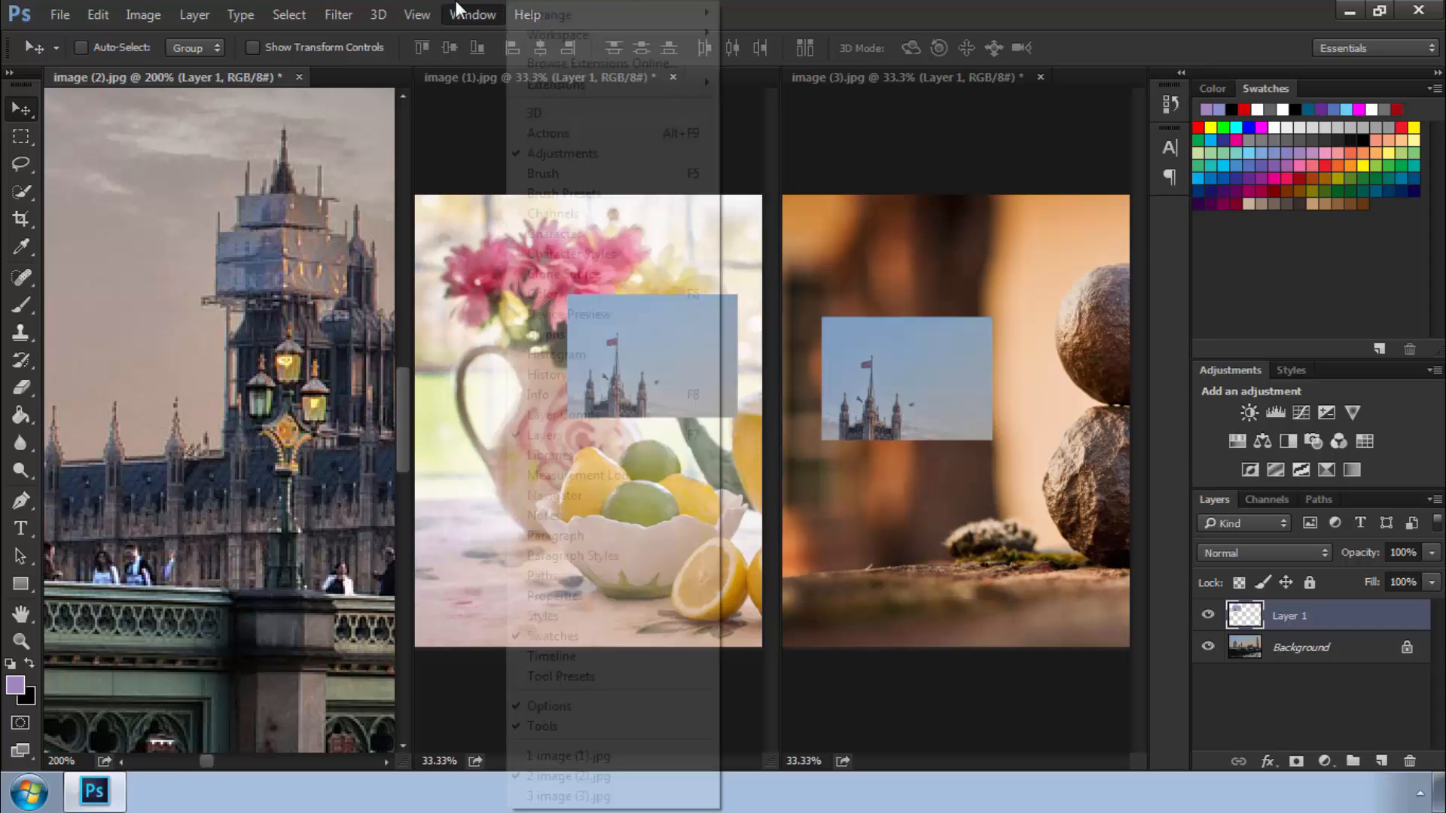
pyautogui.moveTo(580, 15)
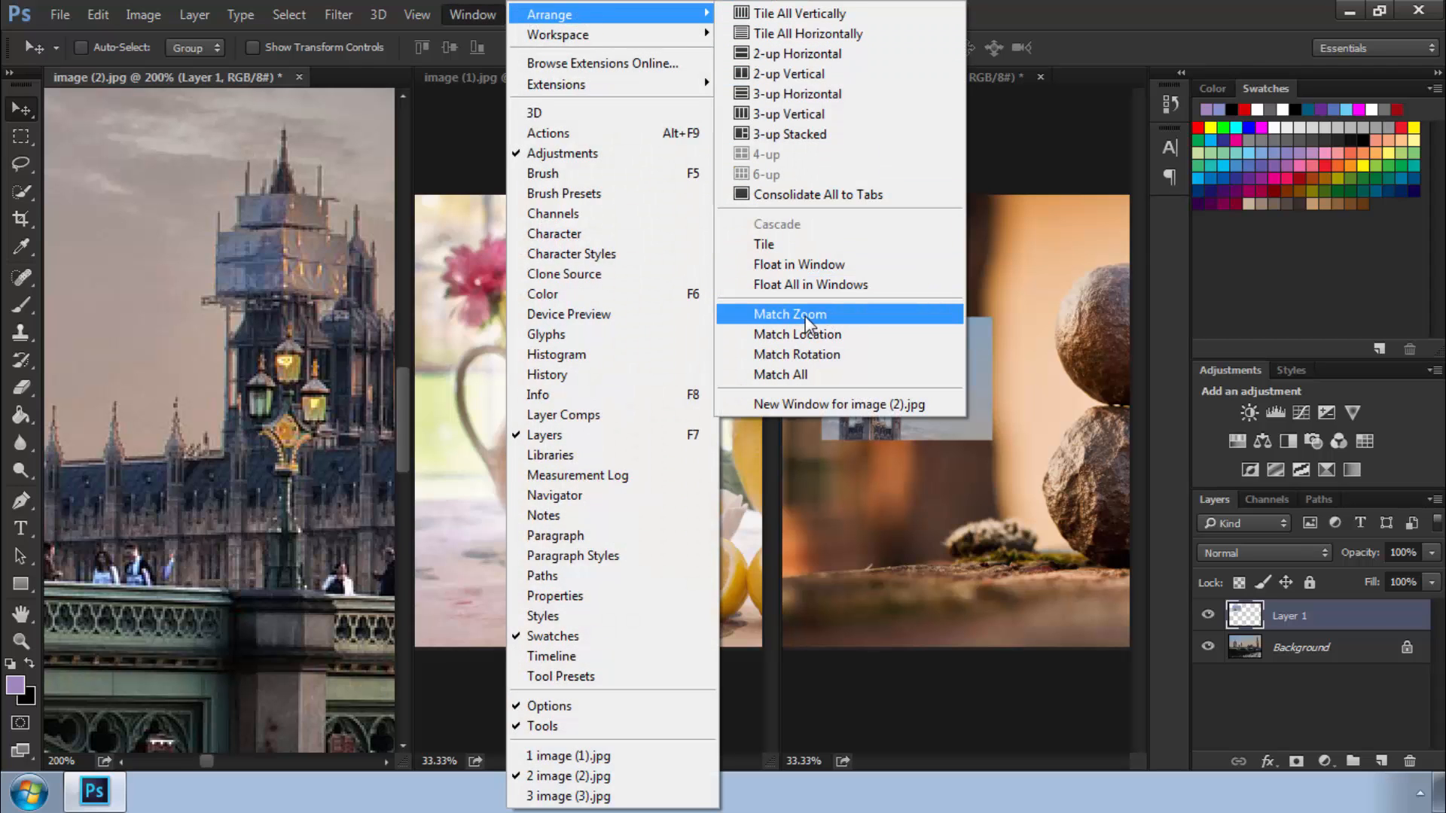
pyautogui.click(806, 317)
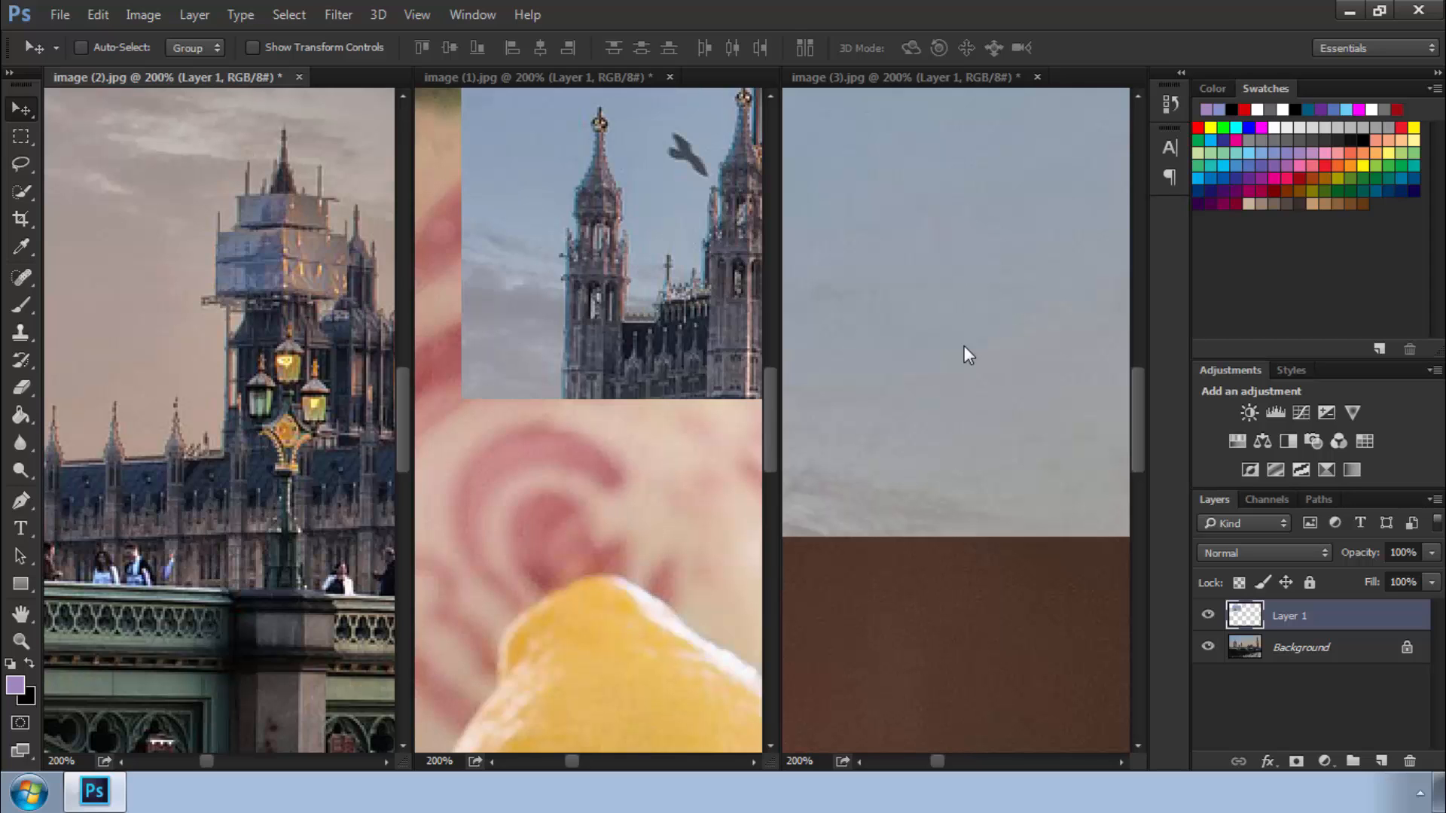
pyautogui.click(463, 11)
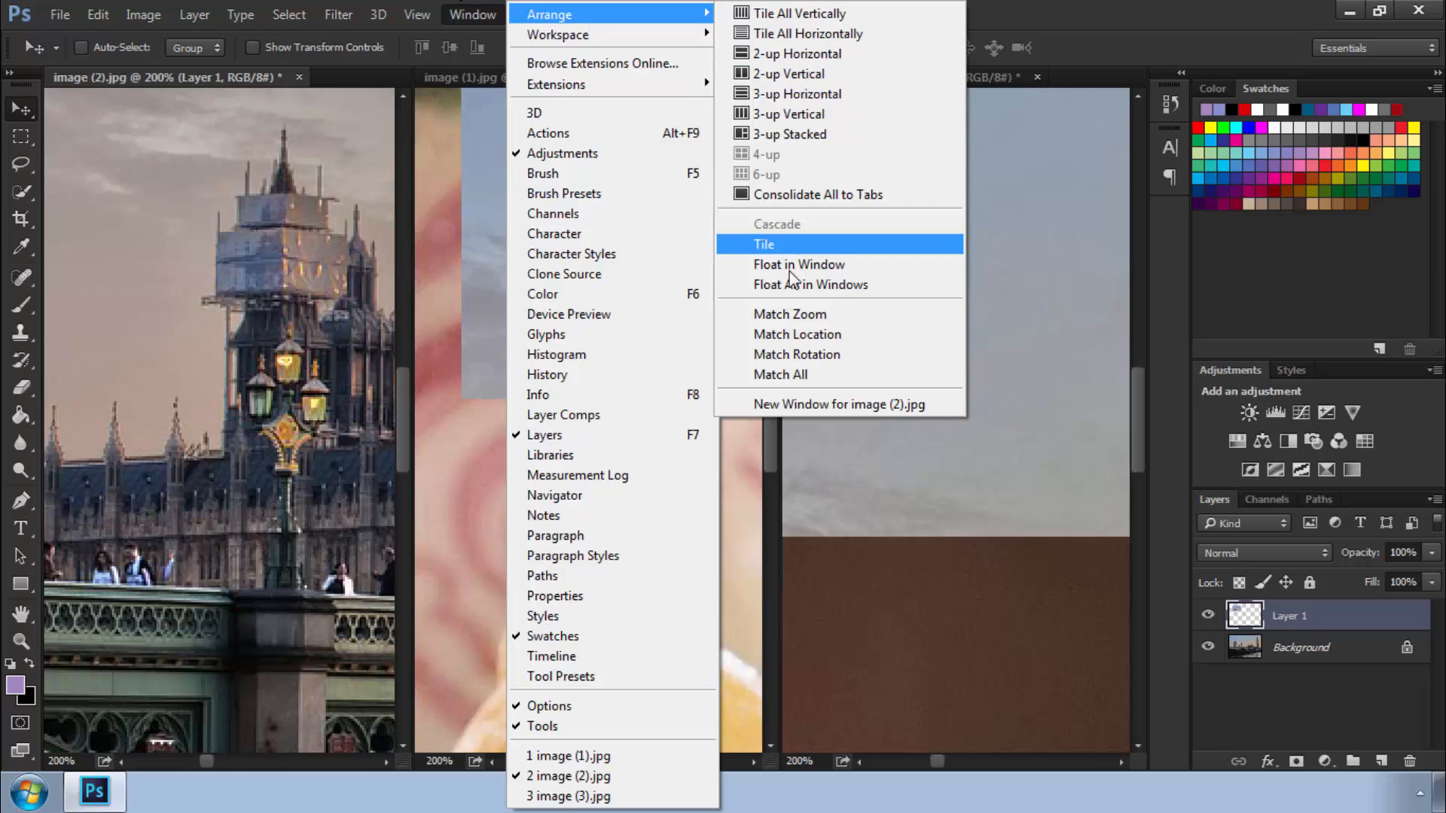
pyautogui.click(800, 201)
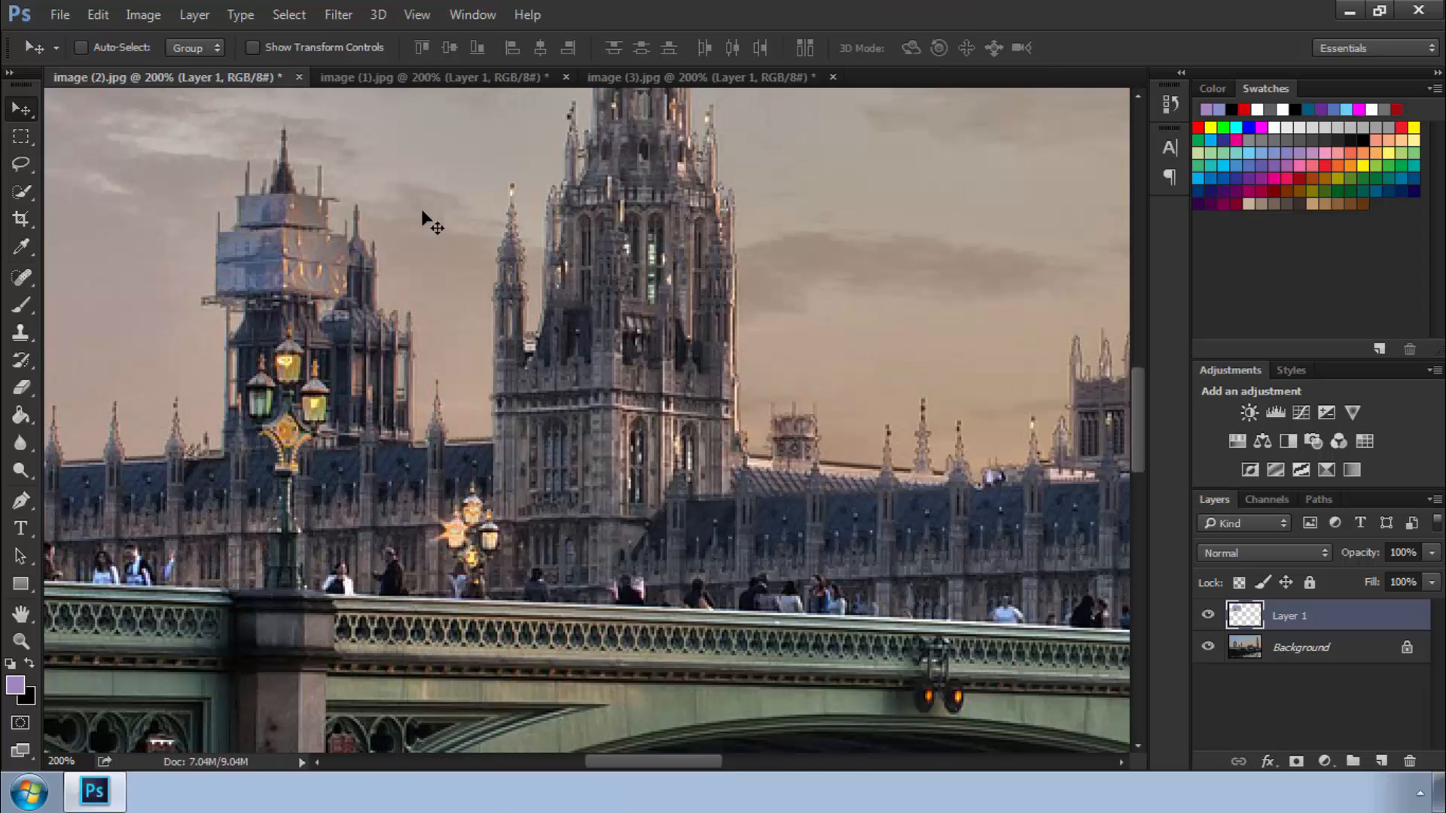